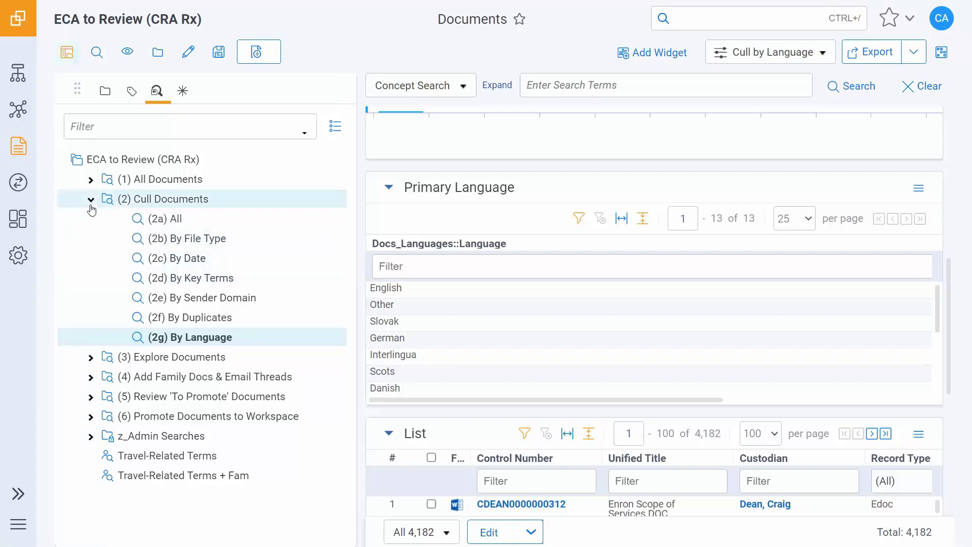
Collapse the Cull Documents searches, expand Explore Documents, and load its (3a) All saved search.
left_click(91, 201)
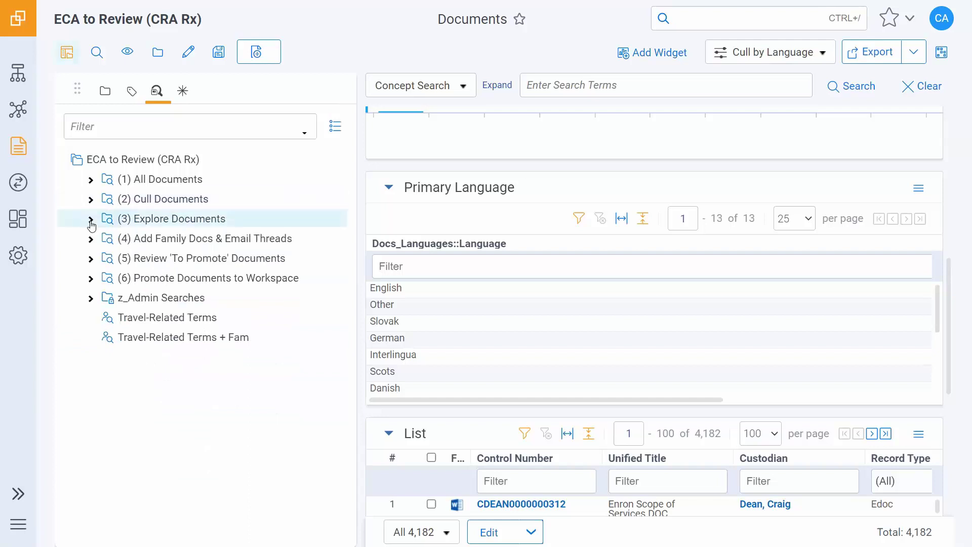
left_click(91, 221)
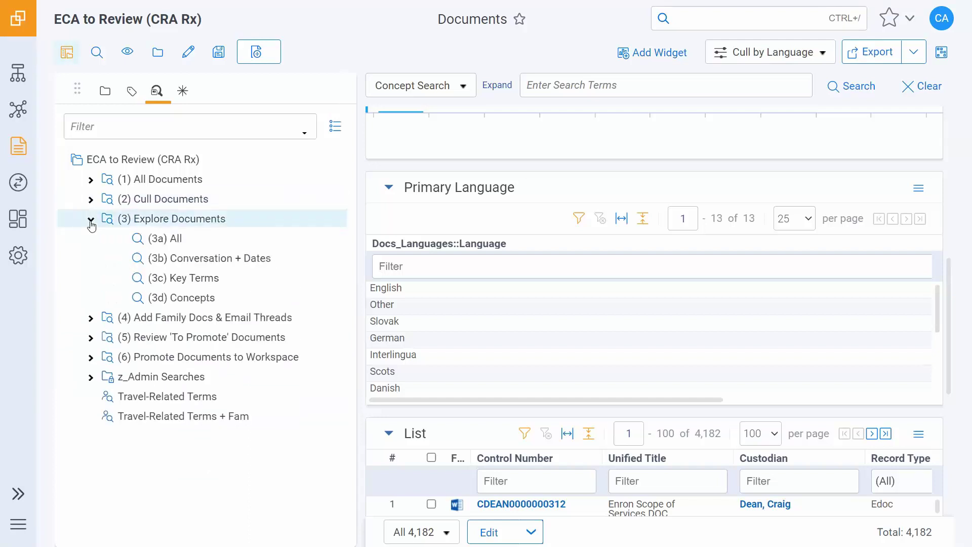
left_click(226, 240)
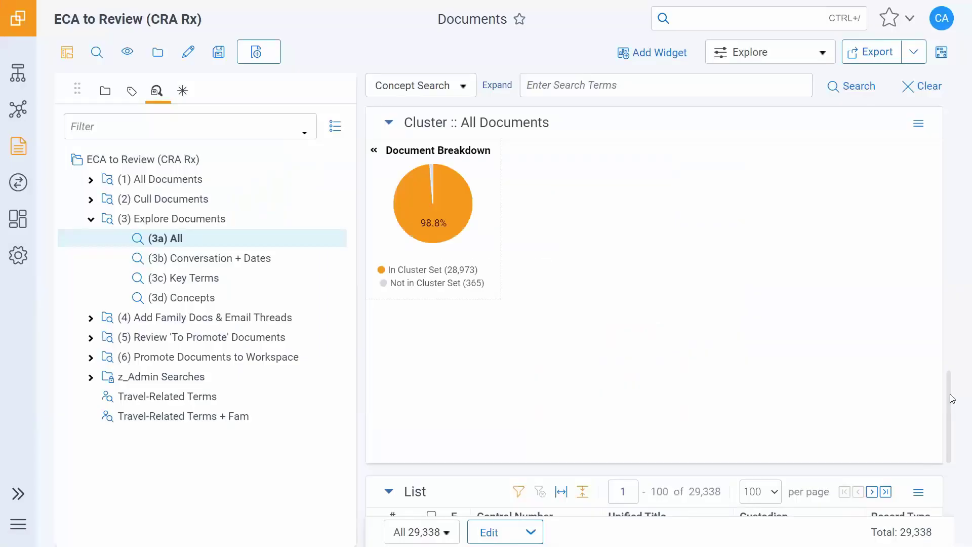
Review the Explore dashboard's To Promote, date range, custodian, communication, key terms and cluster widgets and the document list.
scroll(957, 365, "up", 10)
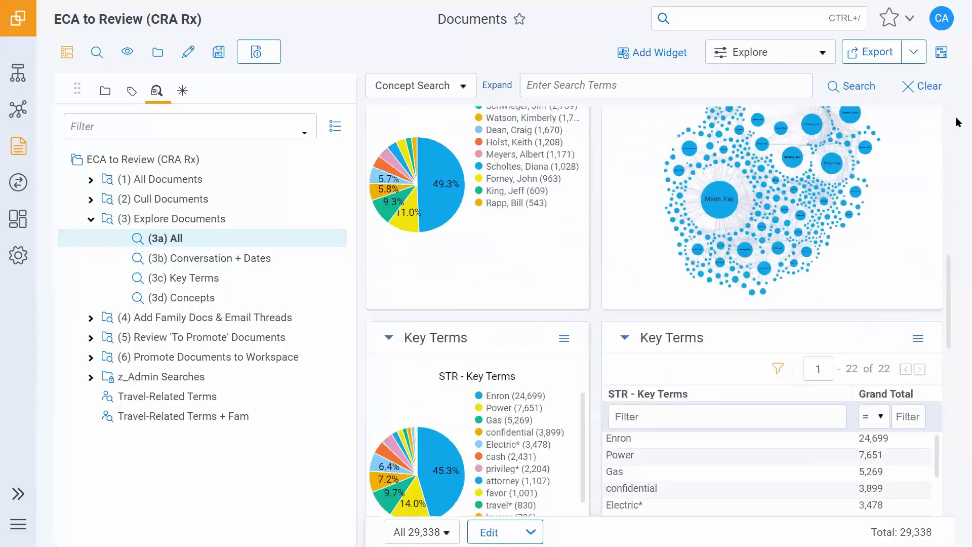
scroll(957, 122, "up", 10)
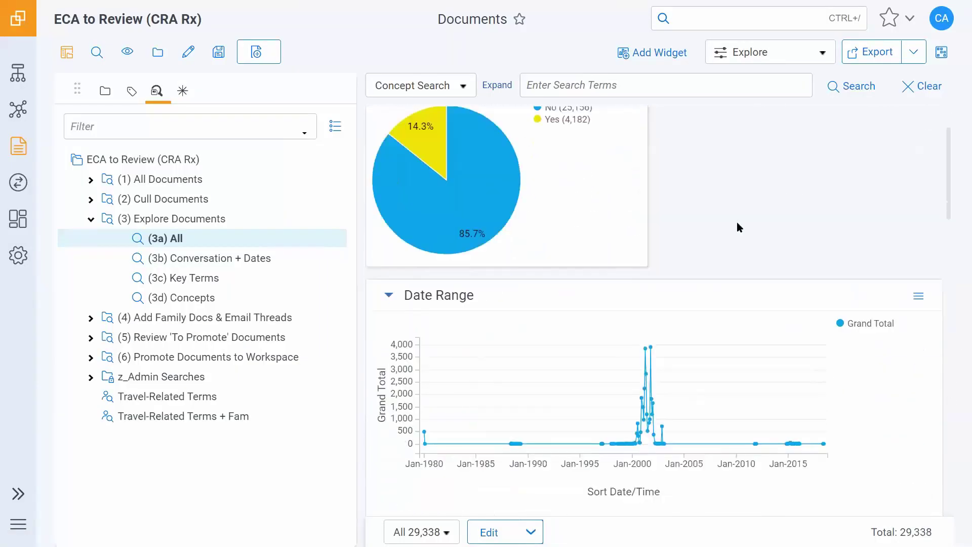
scroll(737, 248, "down", 3)
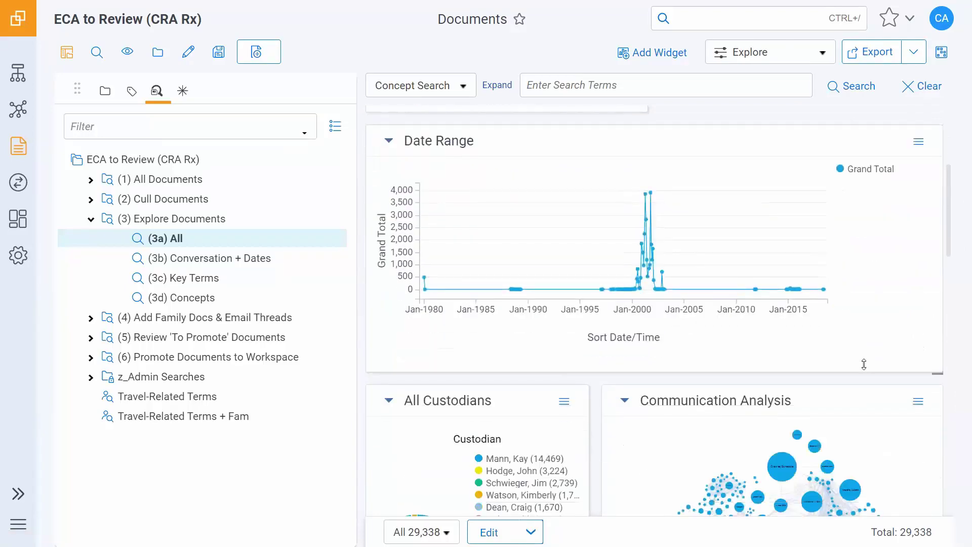
scroll(921, 281, "down", 2)
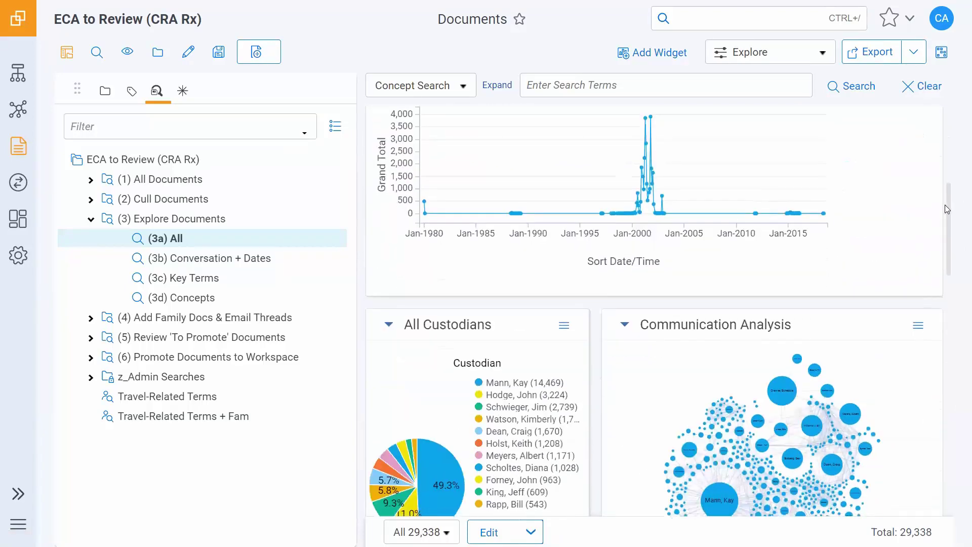
left_click_drag(947, 206, 941, 249)
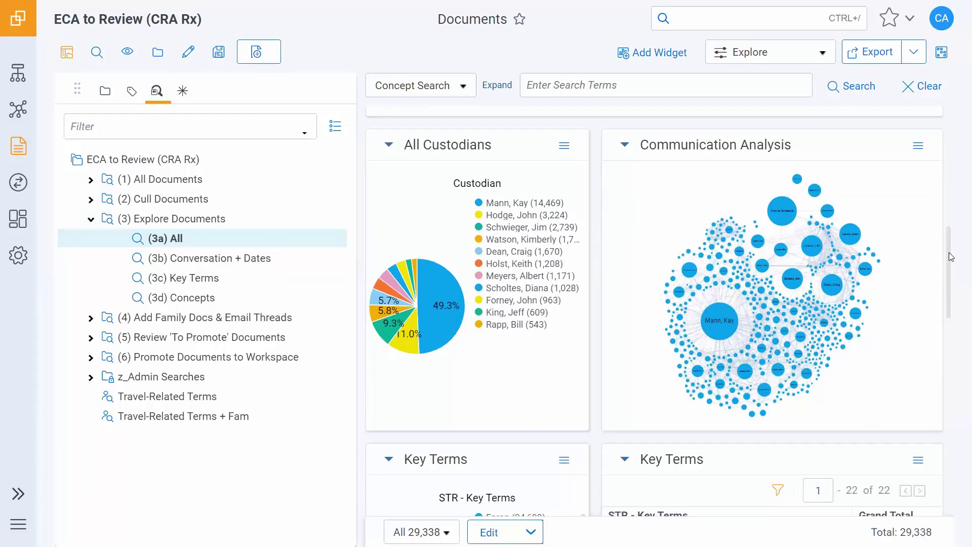
left_click_drag(951, 260, 955, 318)
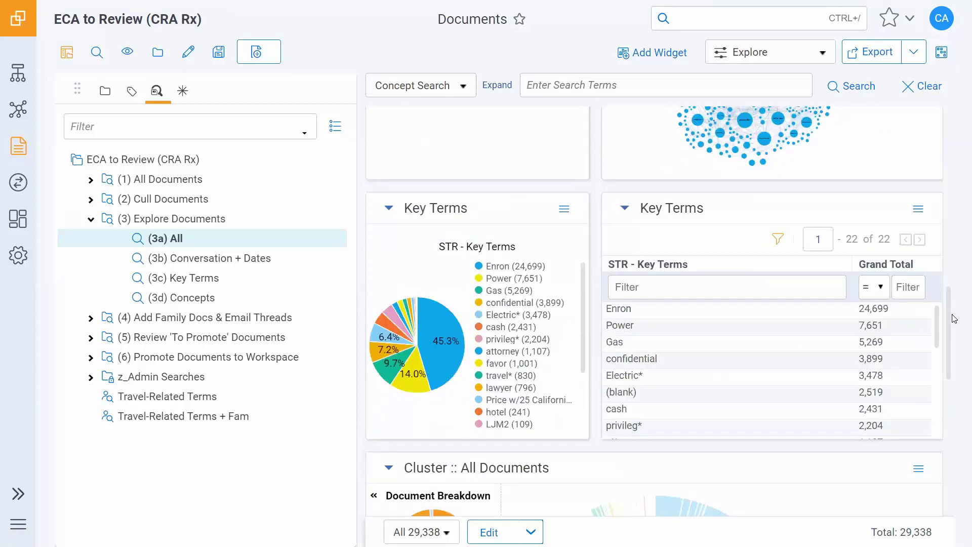
left_click_drag(954, 318, 959, 466)
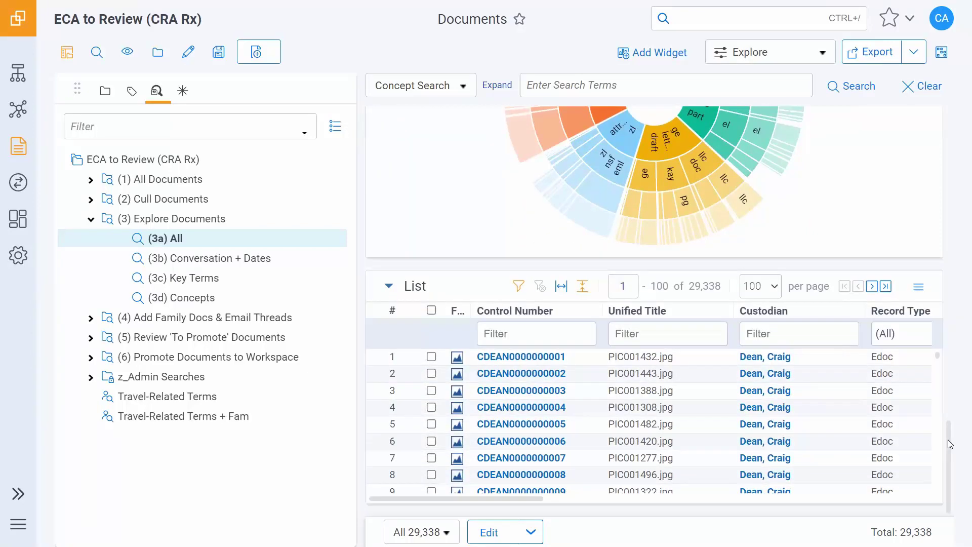
left_click_drag(951, 444, 951, 135)
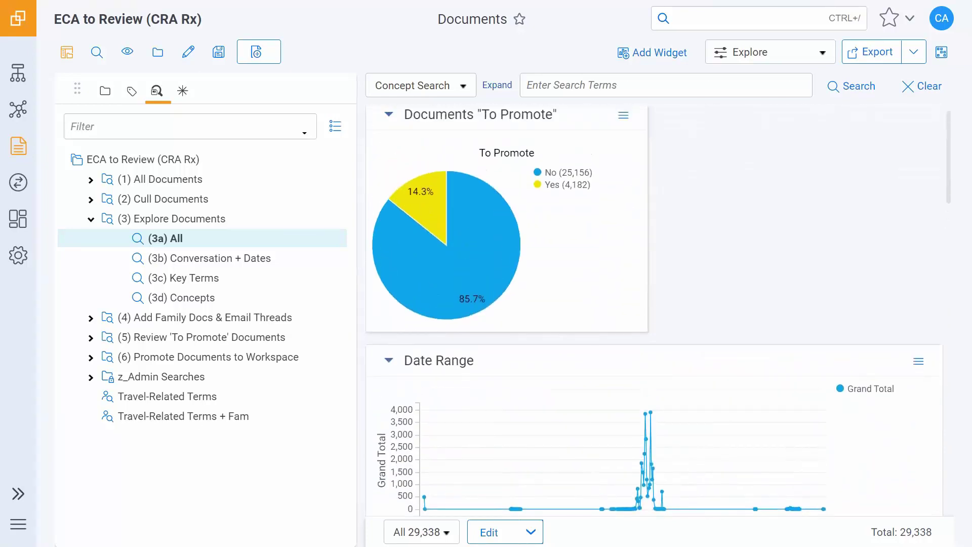
Load the (3b) Conversation + Dates saved search and hide the browser panel to widen the dashboard.
left_click(261, 261)
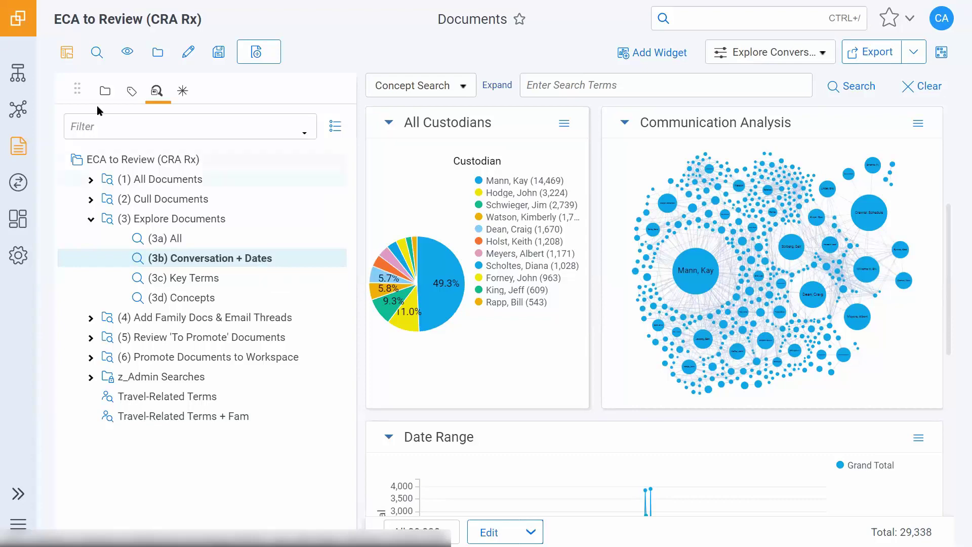
left_click(73, 53)
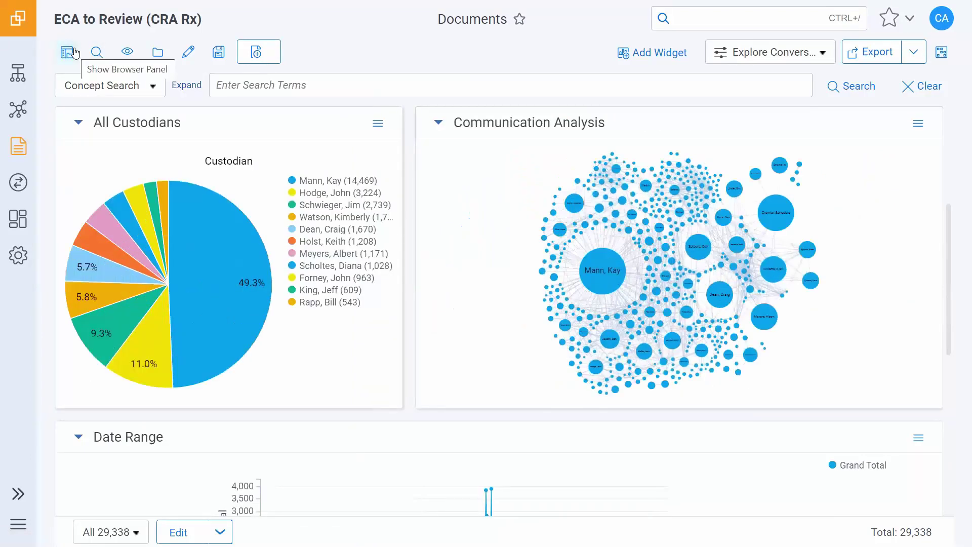
Filter the documents to those marked Yes in the To Promote pie chart.
scroll(858, 218, "up", 1)
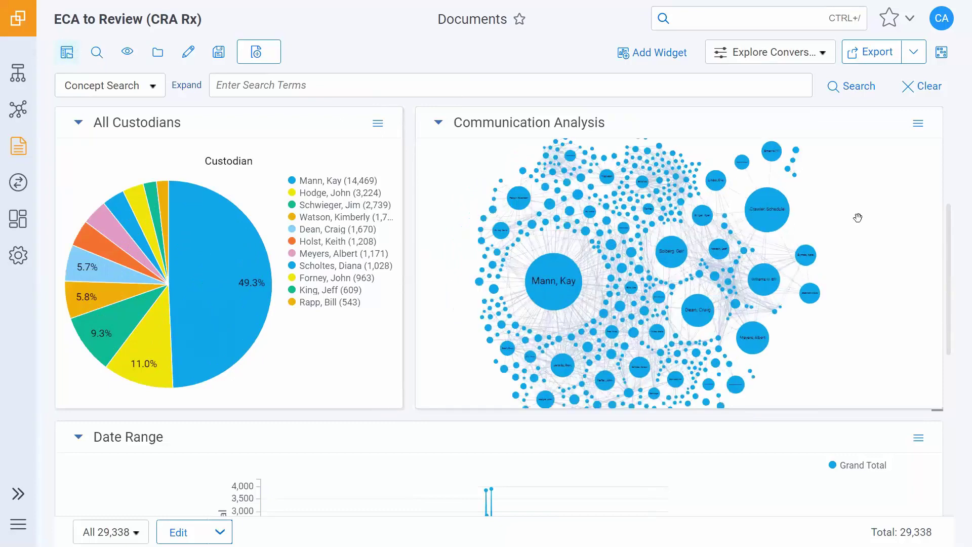
scroll(858, 217, "up", 2)
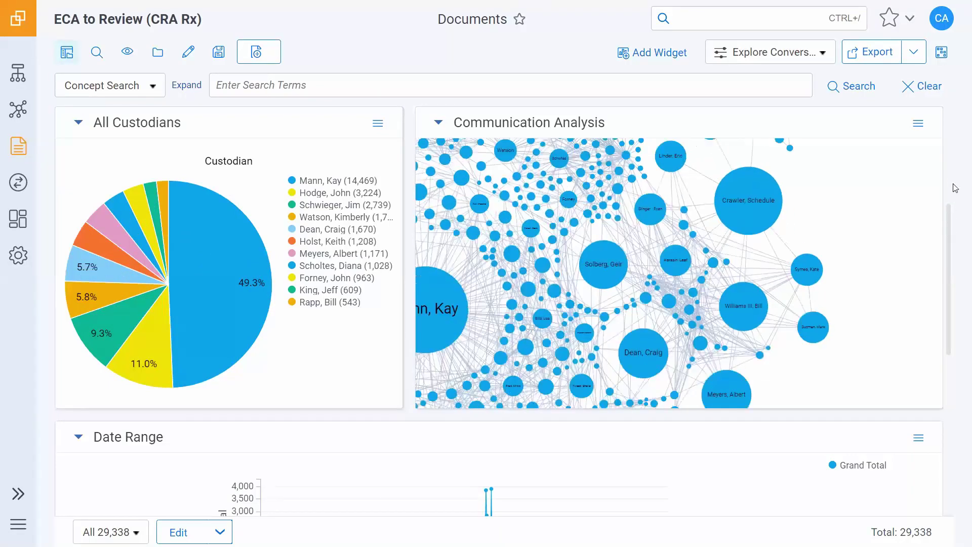
scroll(949, 121, "up", 5)
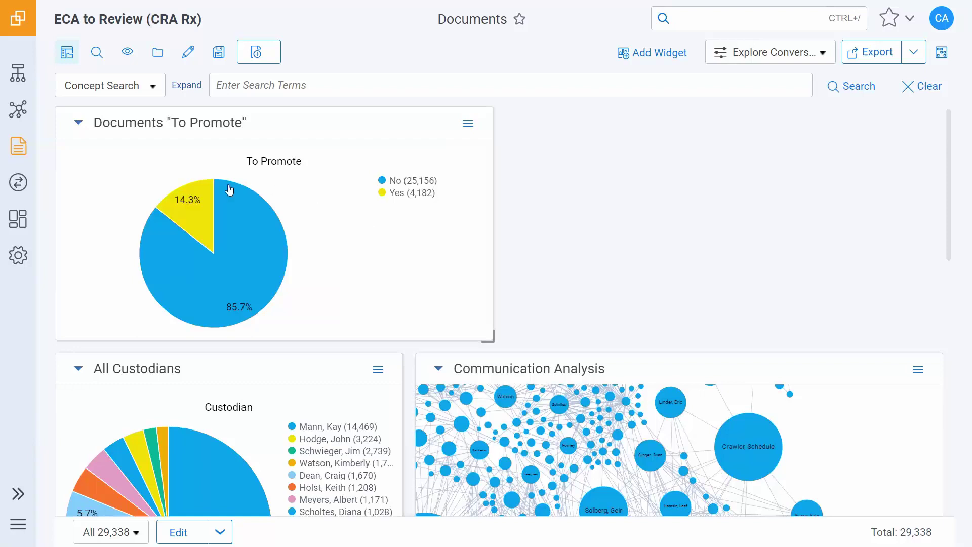
left_click(199, 219)
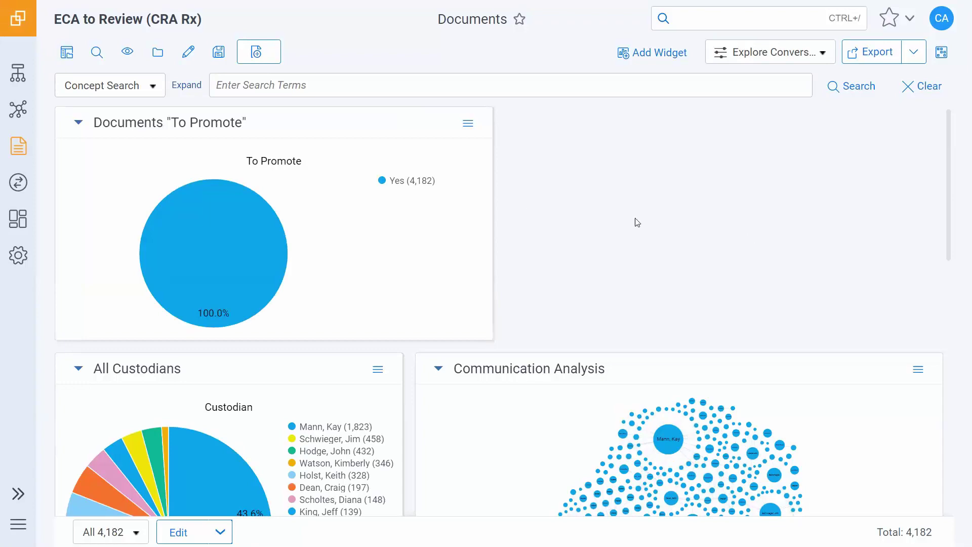
Filter the documents to the communications of the person with the largest node in Communication Analysis.
left_click_drag(947, 161, 946, 215)
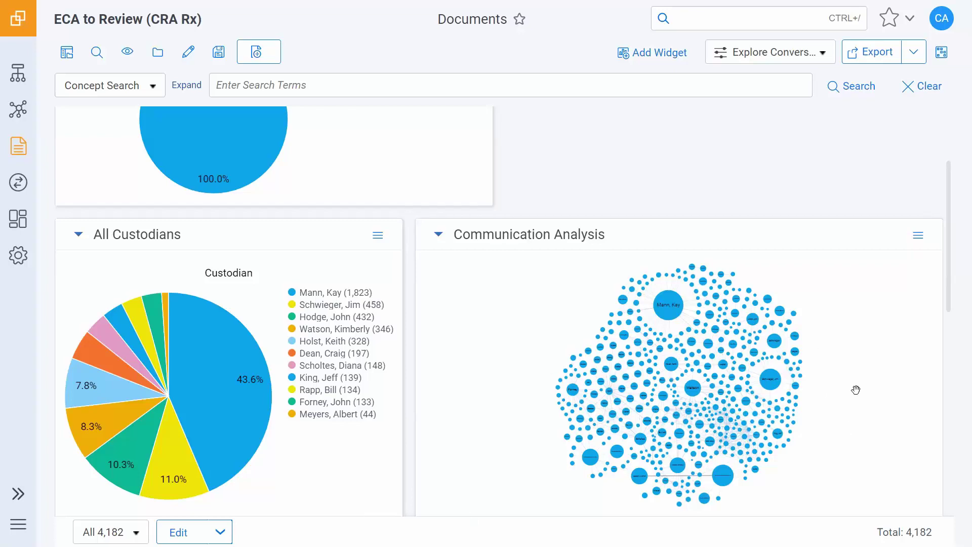
scroll(855, 390, "up", 5)
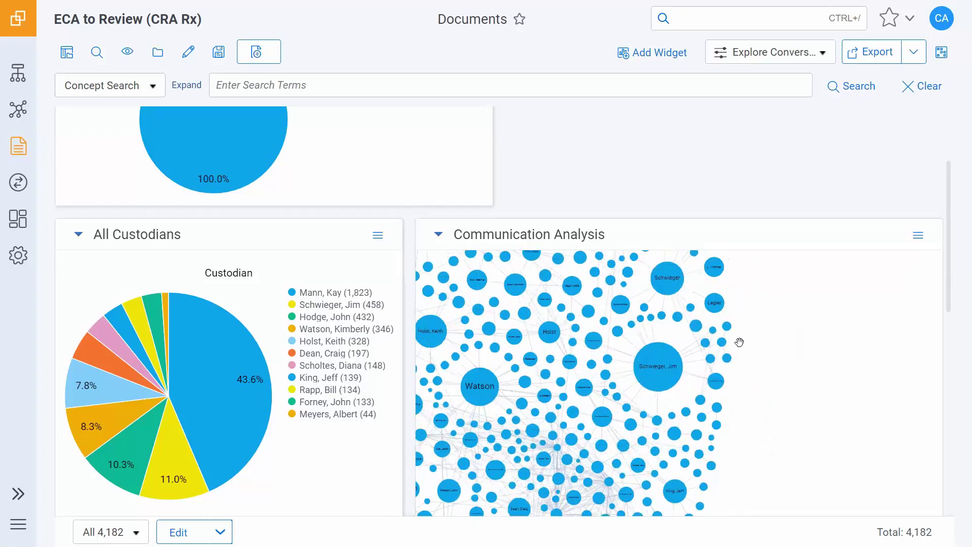
left_click_drag(834, 379, 920, 420)
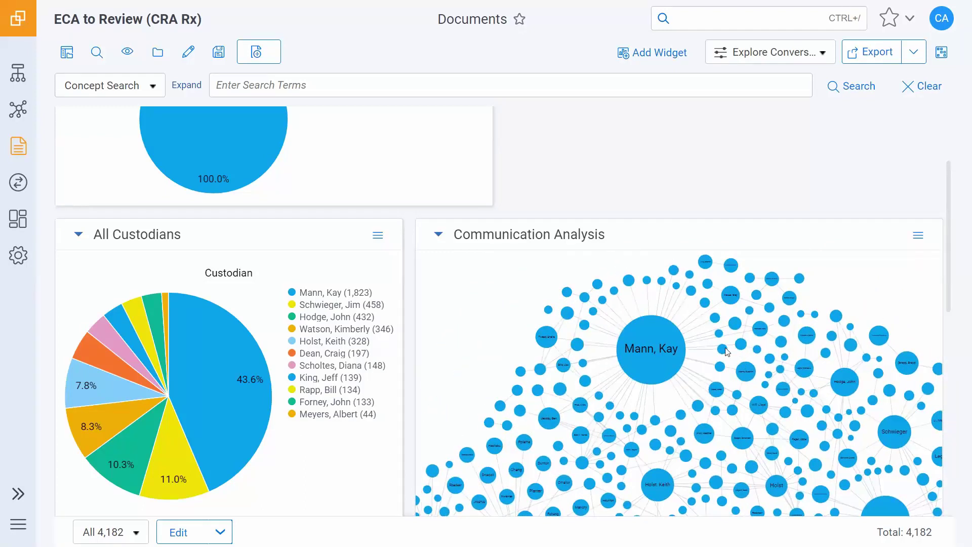
scroll(725, 347, "up", 5)
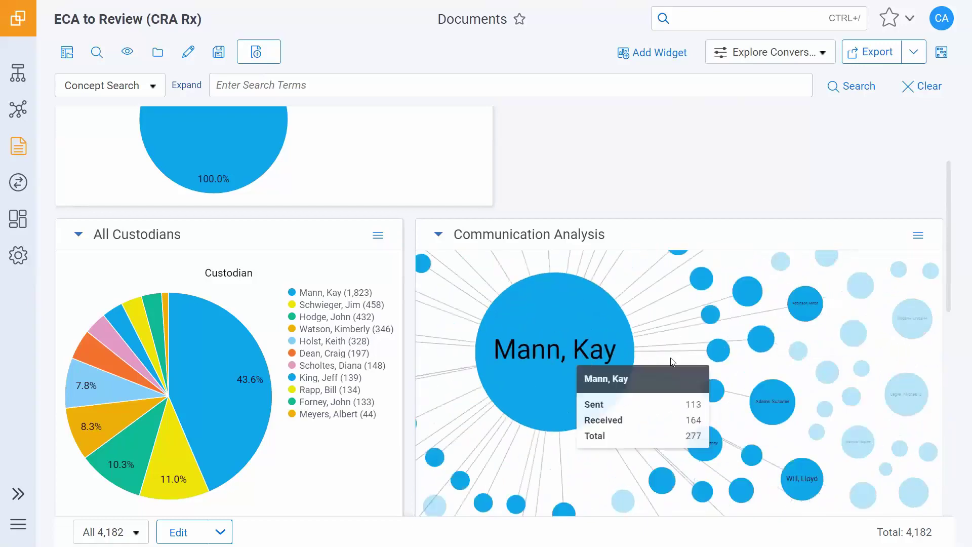
left_click(690, 314)
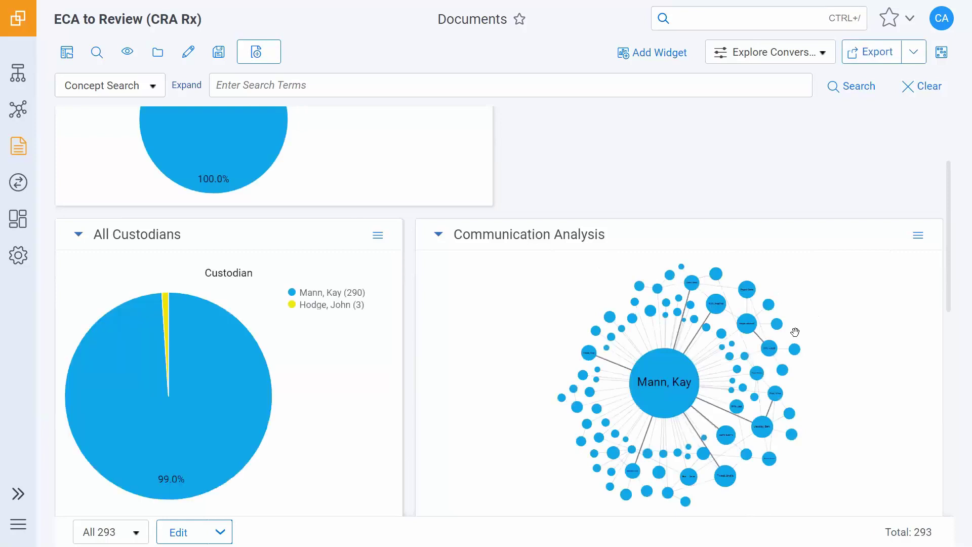
Narrow the communications further to the thick-line contact of the central person whose node shows 14 sent and 10 received messages.
scroll(955, 238, "up", 2)
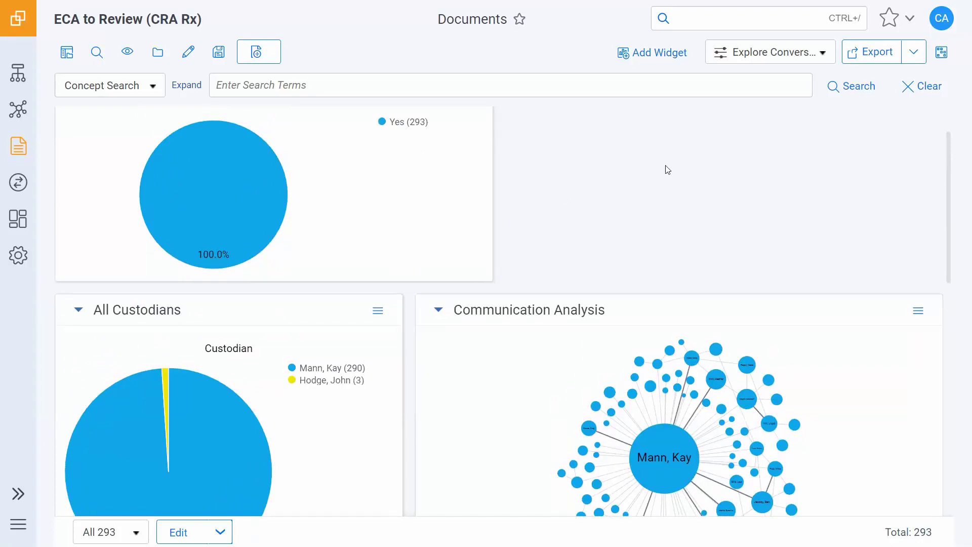
scroll(952, 223, "down", 4)
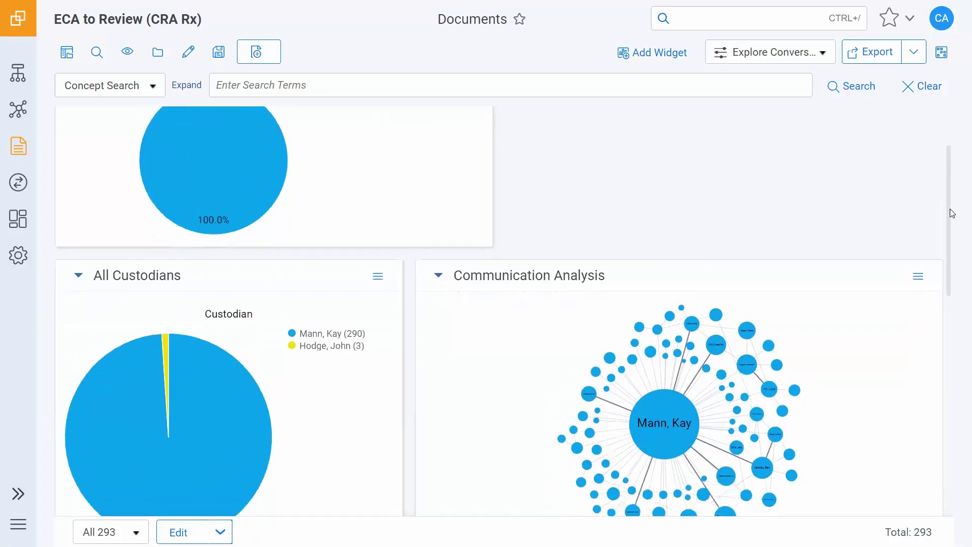
scroll(700, 234, "up", 3)
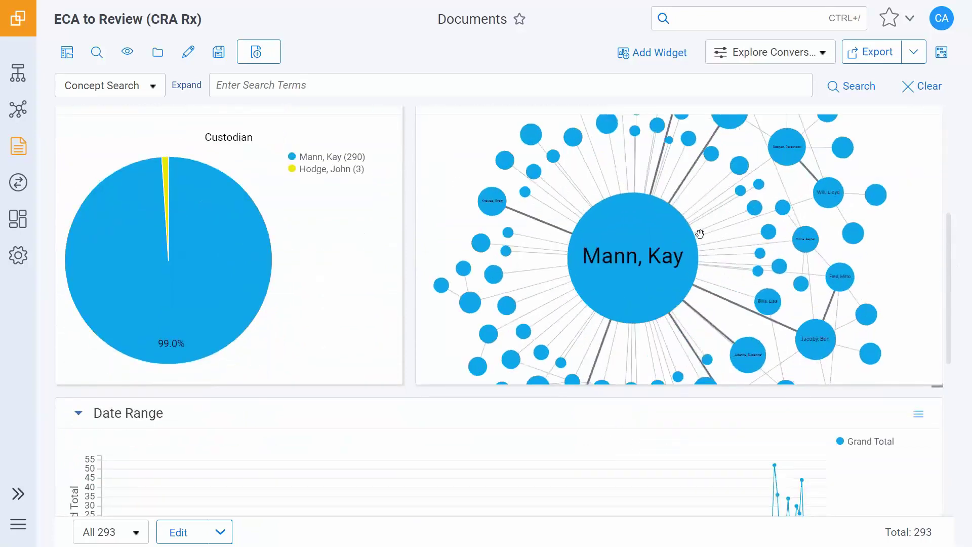
scroll(687, 289, "up", 2)
scroll(672, 318, "up", 1)
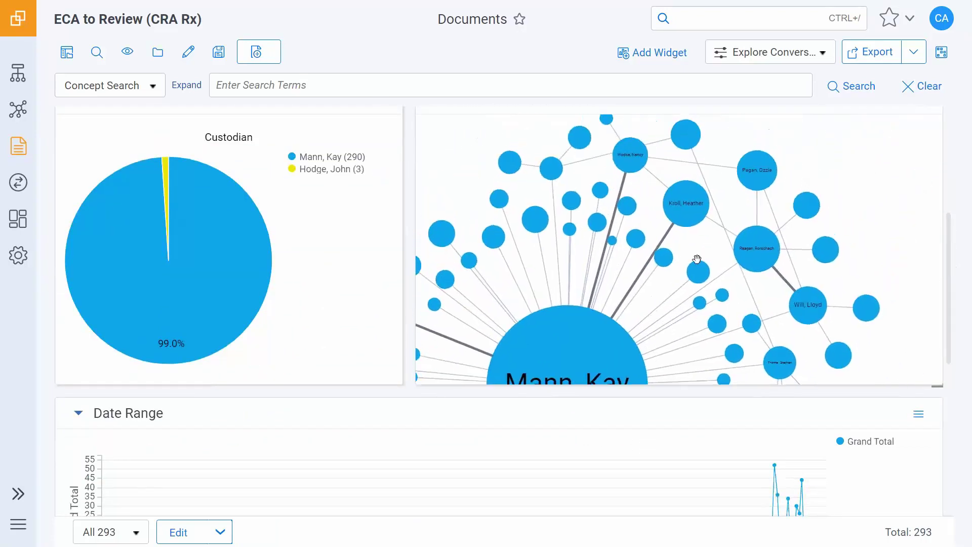
scroll(649, 190, "up", 2)
mouse_move(647, 190)
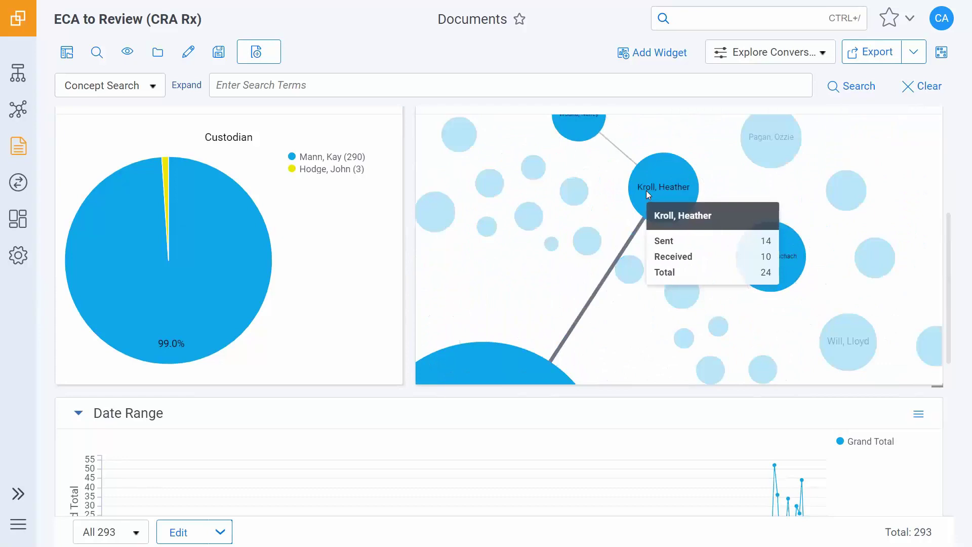
mouse_move(780, 279)
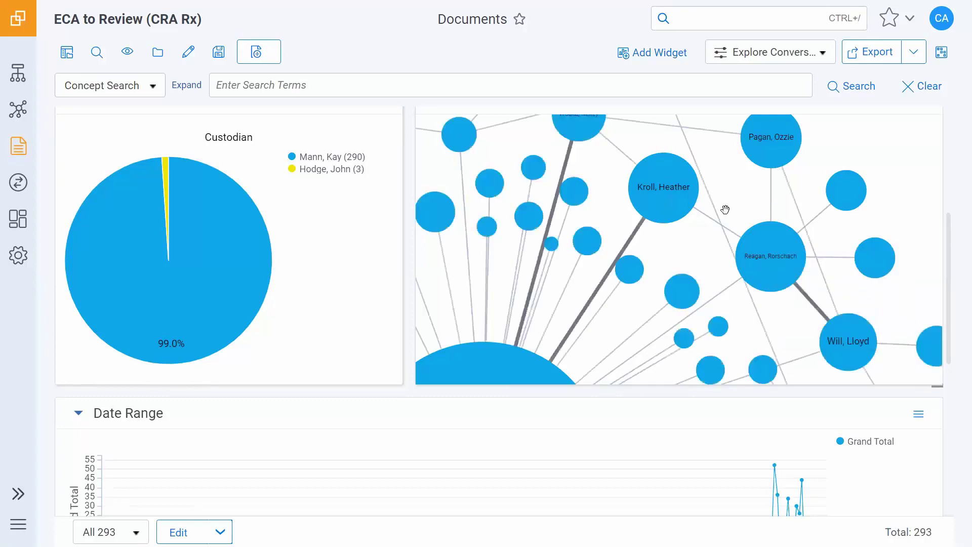
left_click_drag(654, 254, 733, 230)
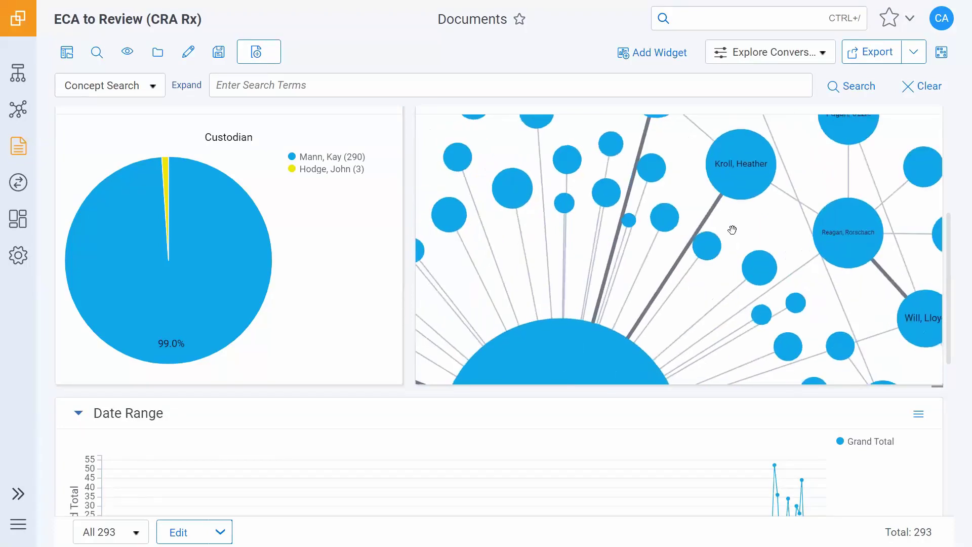
mouse_move(748, 177)
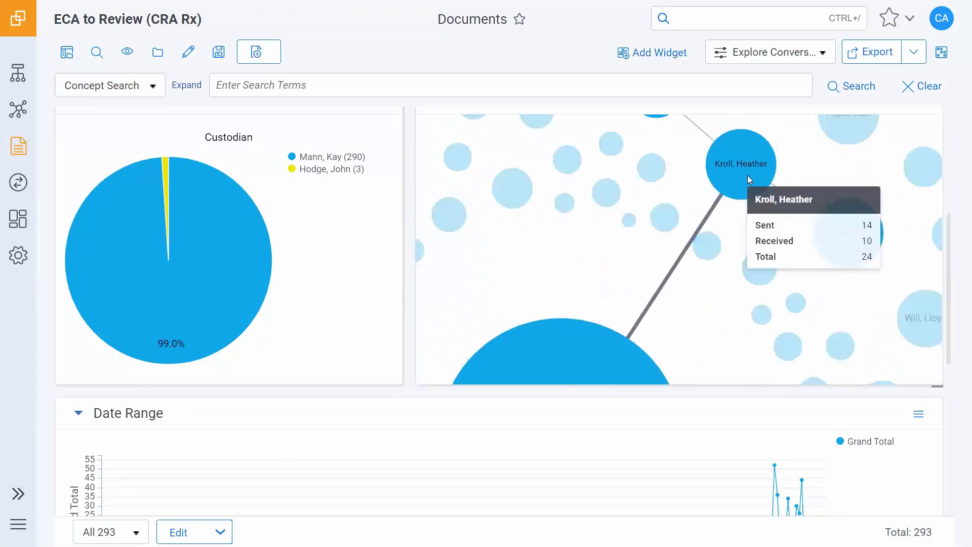
left_click(749, 176)
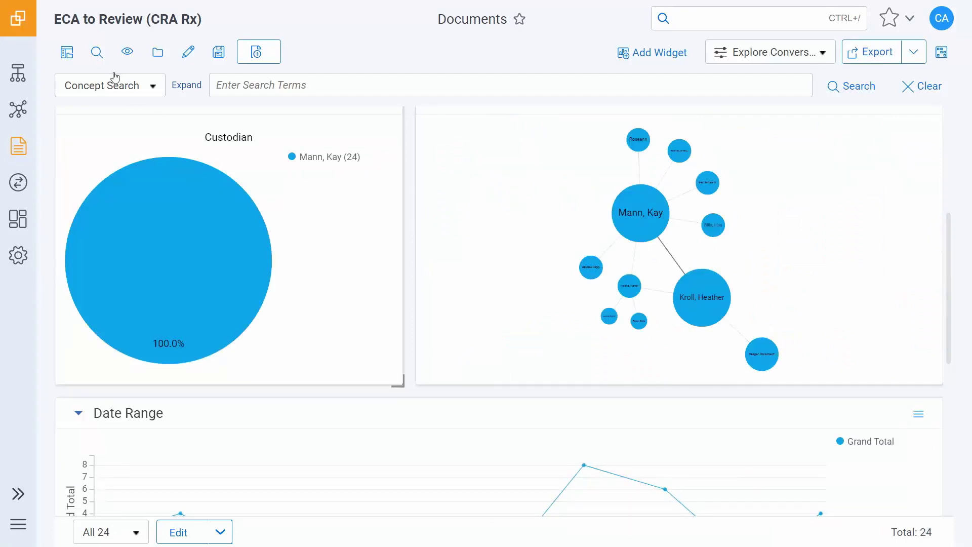
In the search conditions, switch the To Promote condition off and back on, and remove it from the search.
left_click(98, 51)
mouse_move(167, 149)
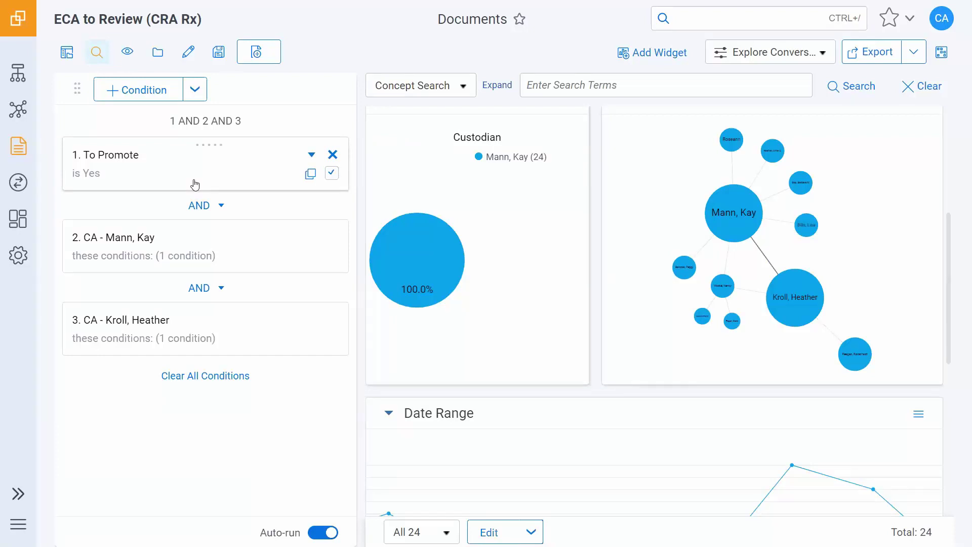
mouse_move(223, 243)
left_click(332, 174)
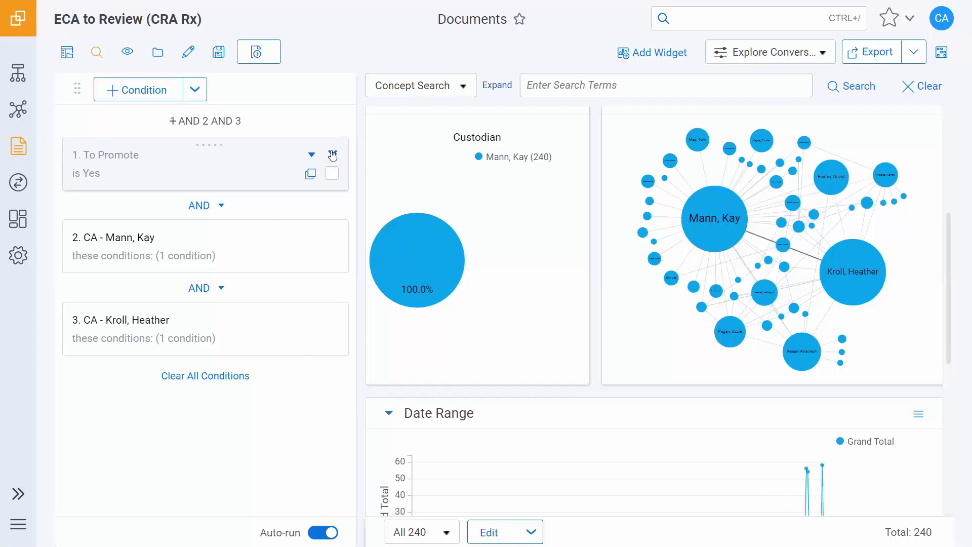
left_click(332, 173)
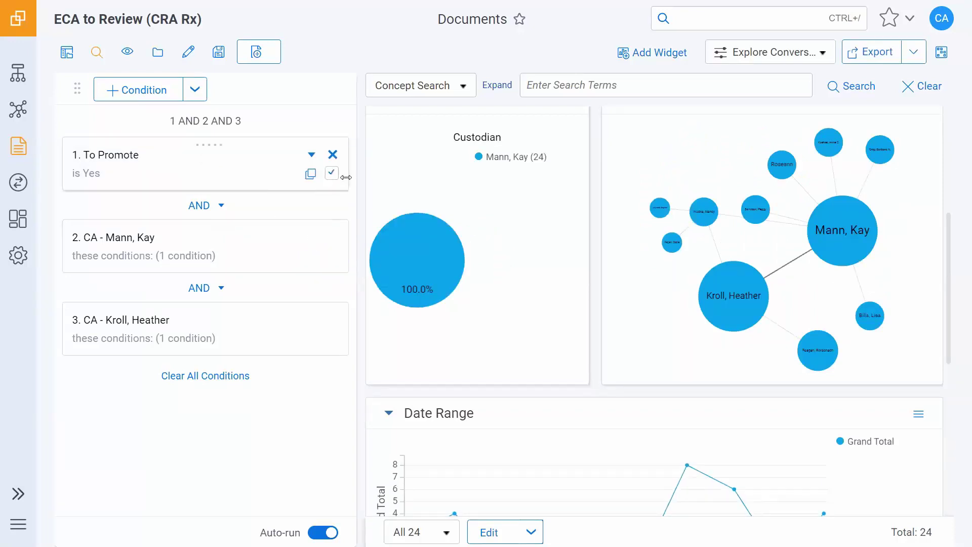
left_click(332, 153)
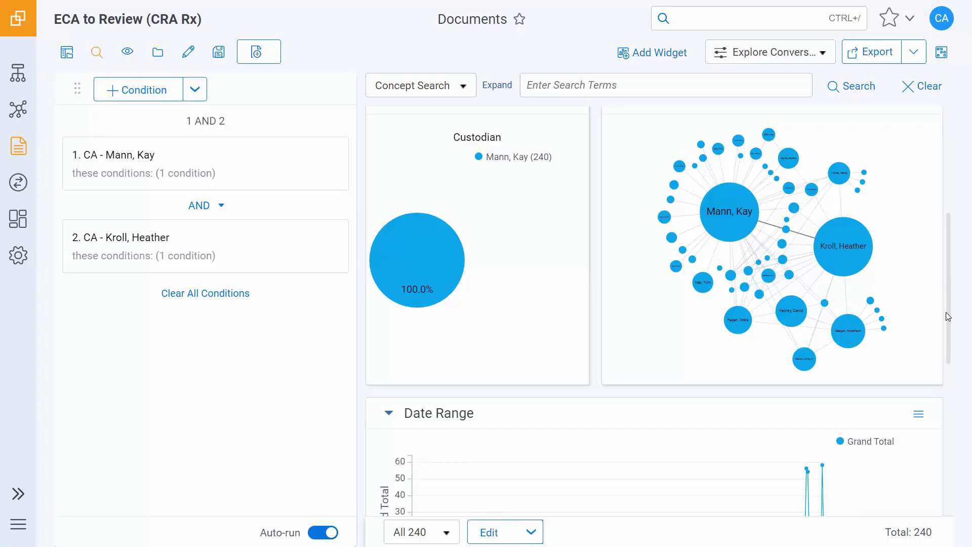
Review the filtered dashboard charts down to Date Range and clear all search conditions.
scroll(952, 294, "down", 3)
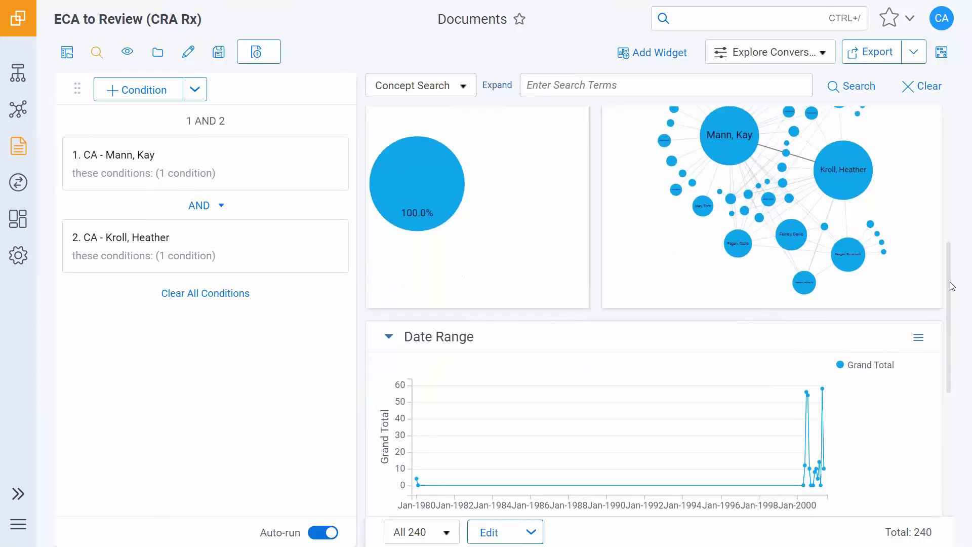
left_click_drag(952, 286, 947, 129)
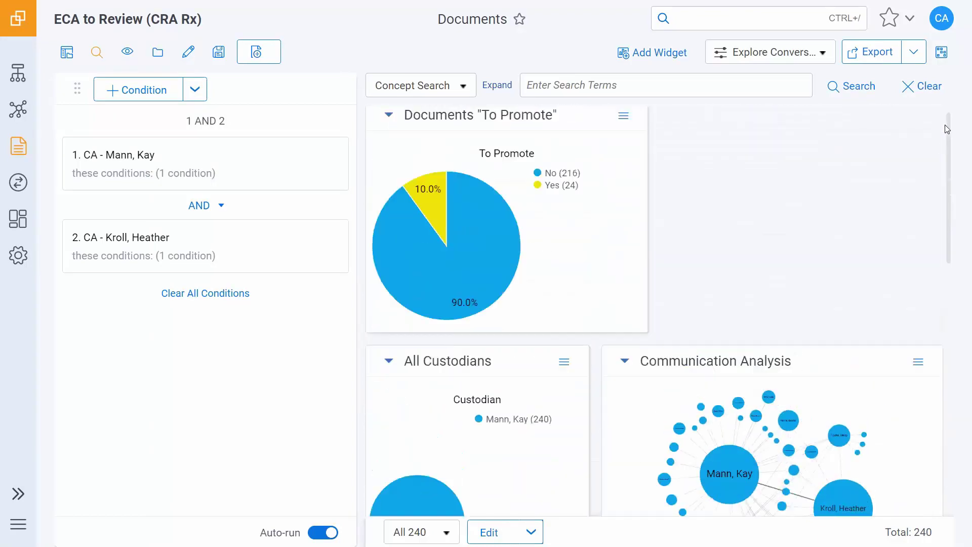
scroll(946, 134, "down", 3)
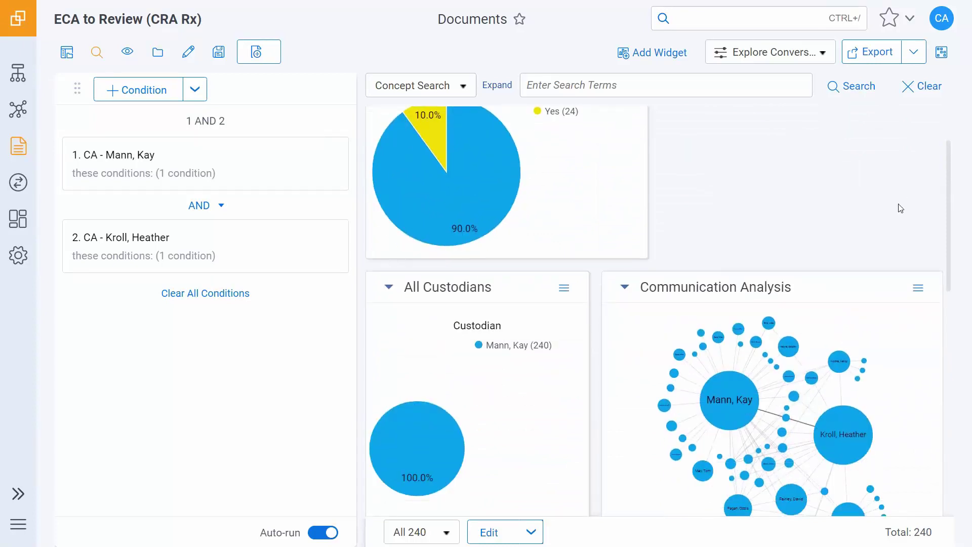
left_click(186, 297)
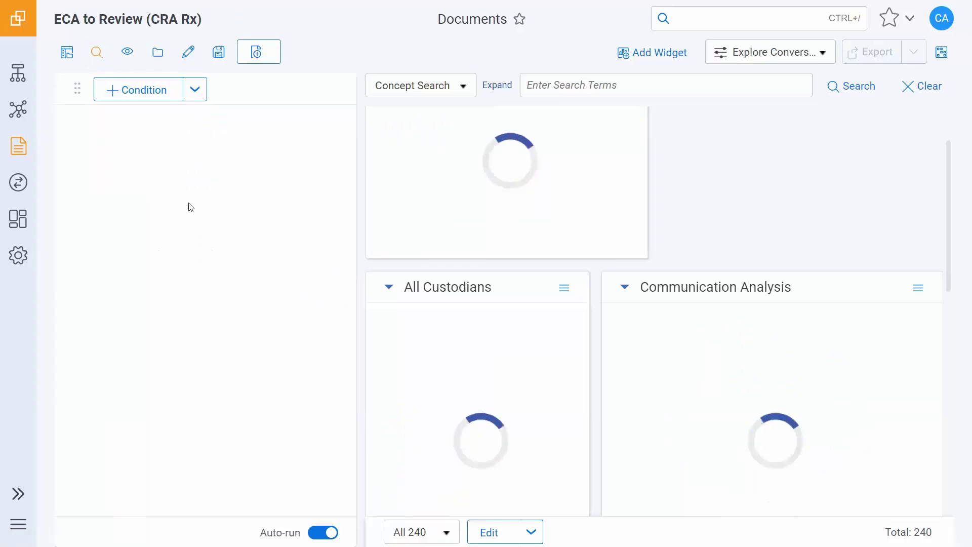
Show the saved searches, hide the conditions and open the (3d) Concepts search under (3) Explore Documents.
left_click(64, 53)
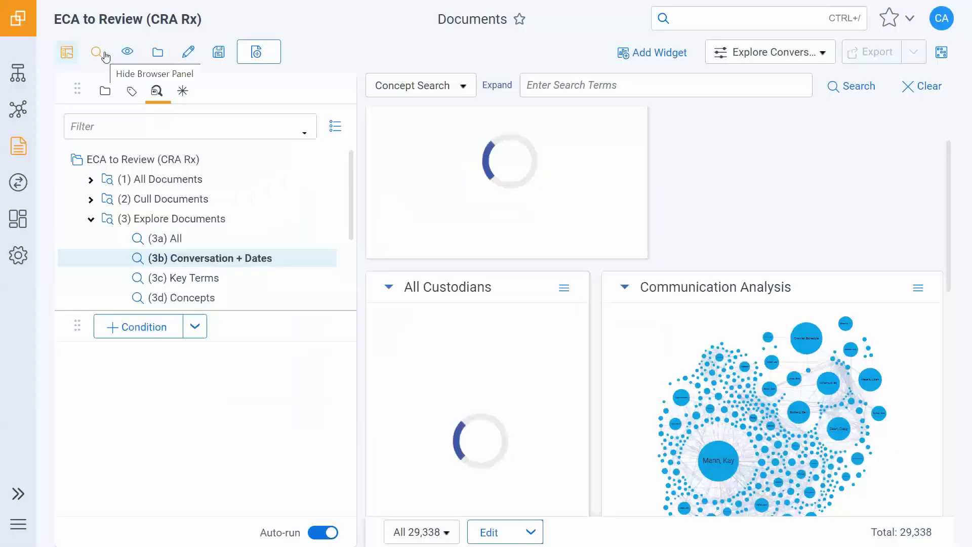
left_click(104, 55)
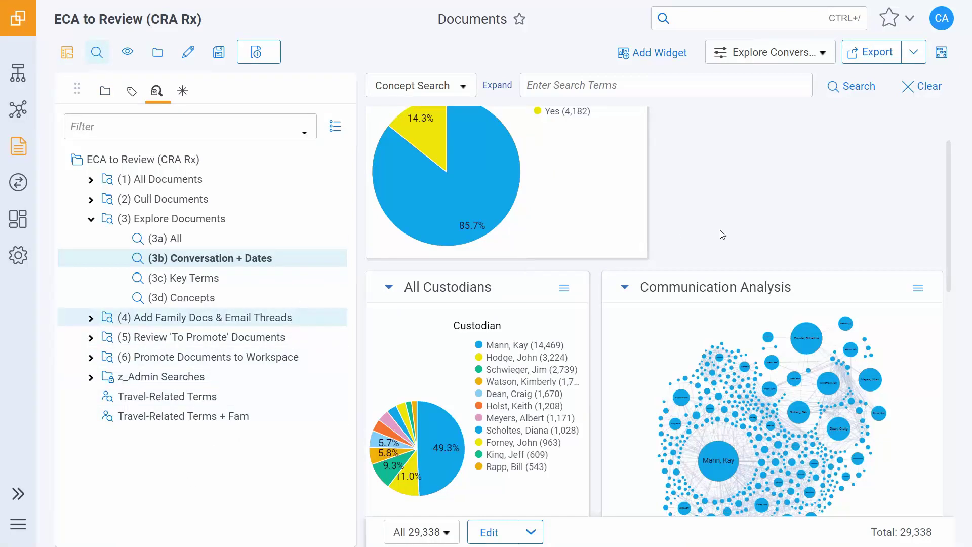
left_click_drag(948, 172, 955, 429)
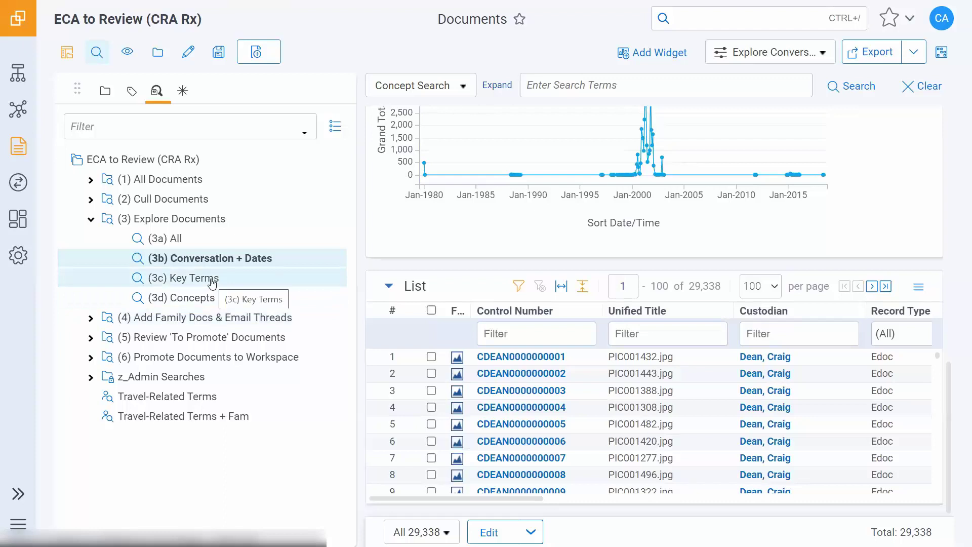
left_click(212, 299)
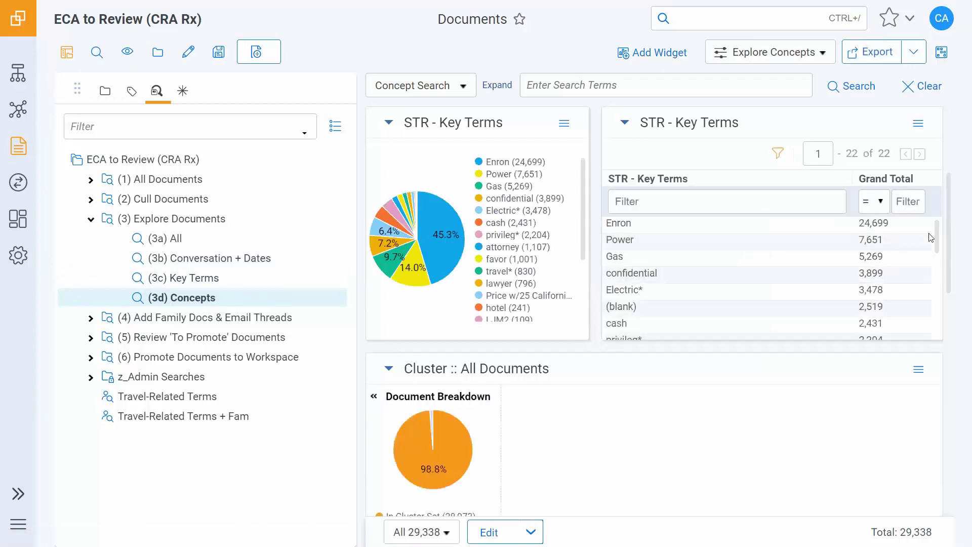
Look over the Explore Concepts dashboard and filter the documents to those marked Yes in the To Promote pie chart.
scroll(955, 280, "down", 2)
scroll(956, 280, "down", 4)
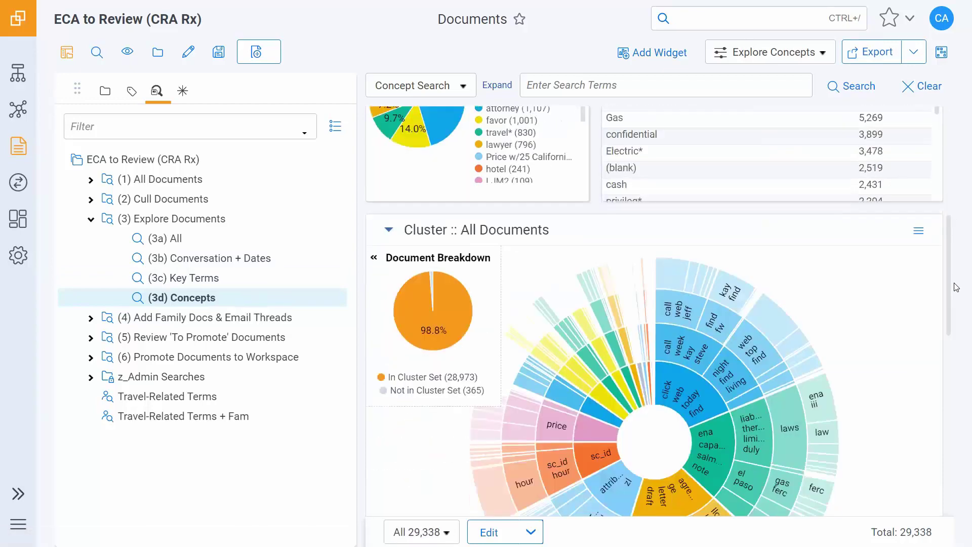
scroll(955, 223, "up", 7)
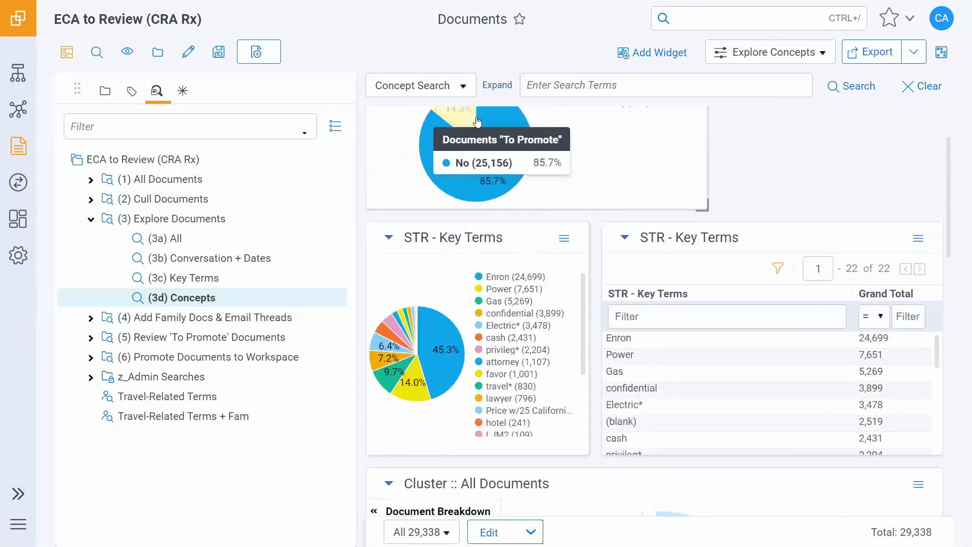
left_click(458, 127)
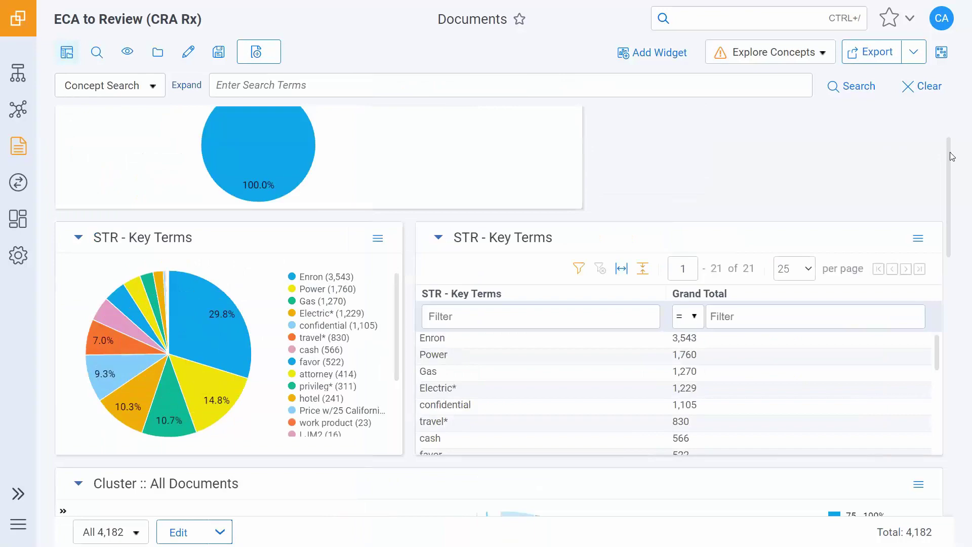
Maximize the Cluster :: All Documents visualization.
left_click_drag(944, 161, 929, 336)
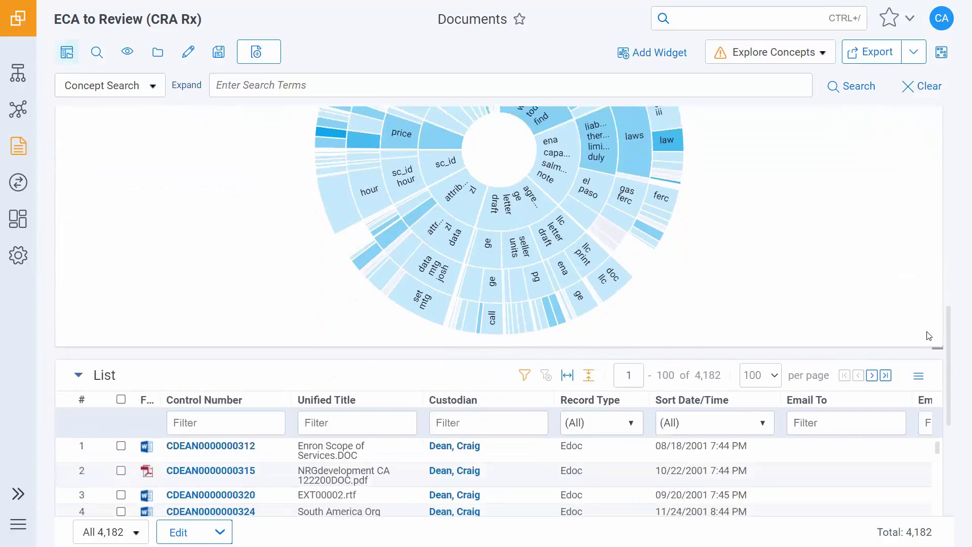
scroll(924, 310, "up", 3)
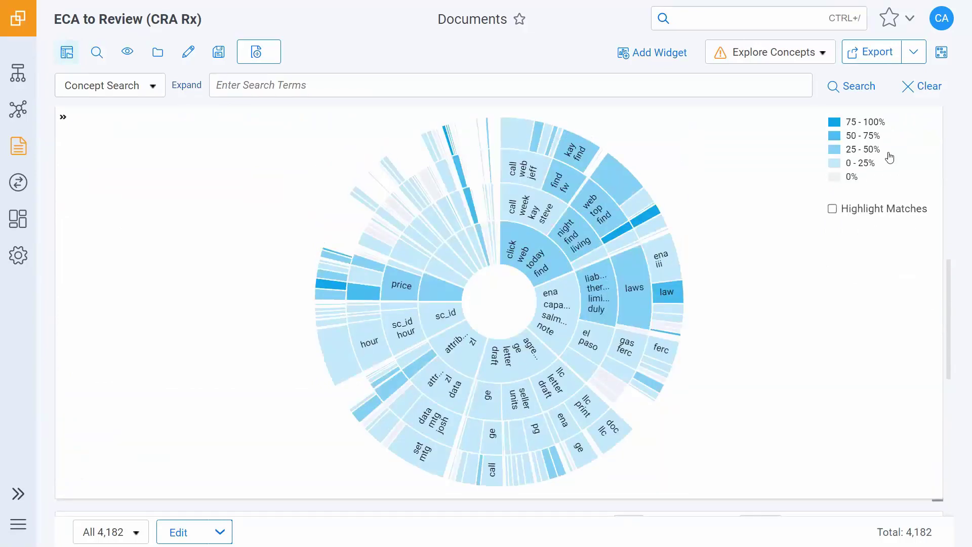
scroll(890, 158, "up", 3)
left_click(919, 242)
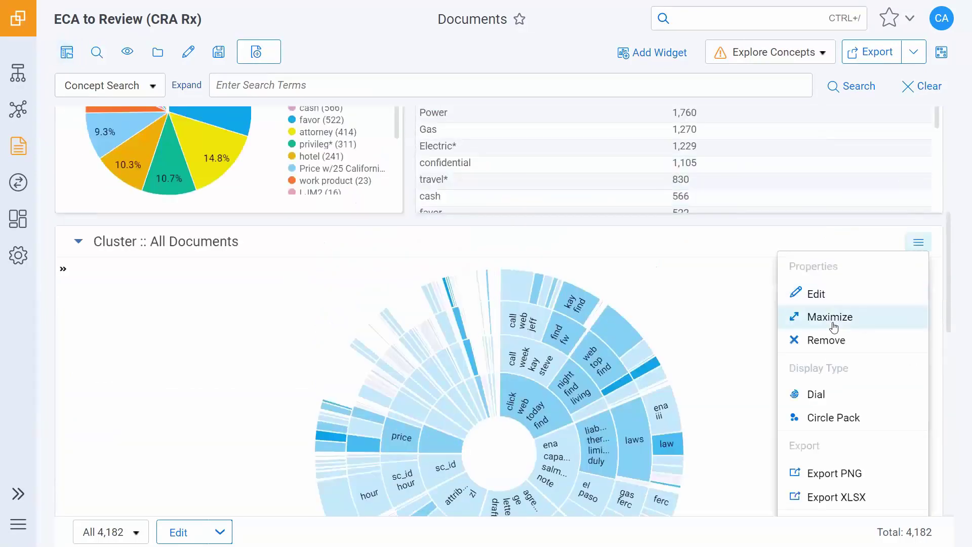
left_click(833, 324)
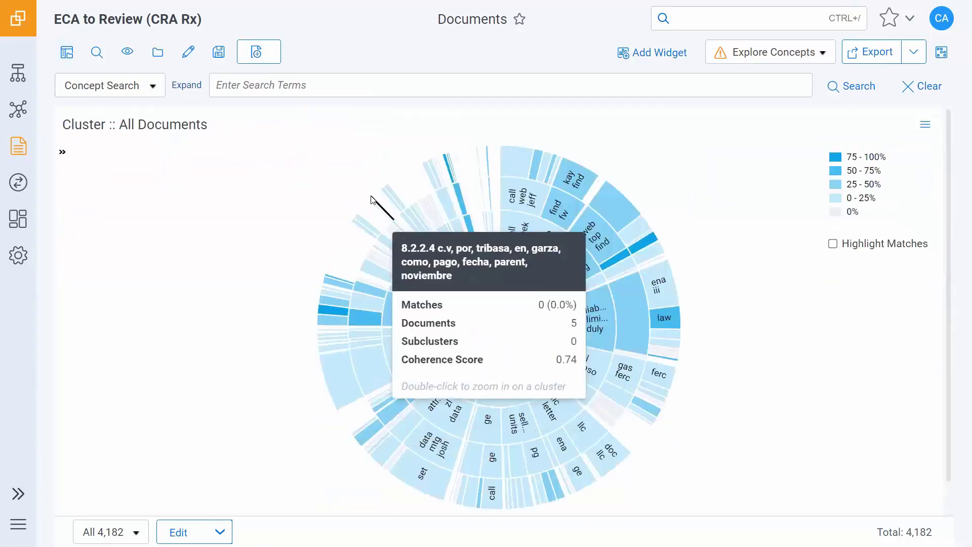
Start a new search condition on the STR - Key Terms field, finding it among All Fields with "str".
left_click(96, 54)
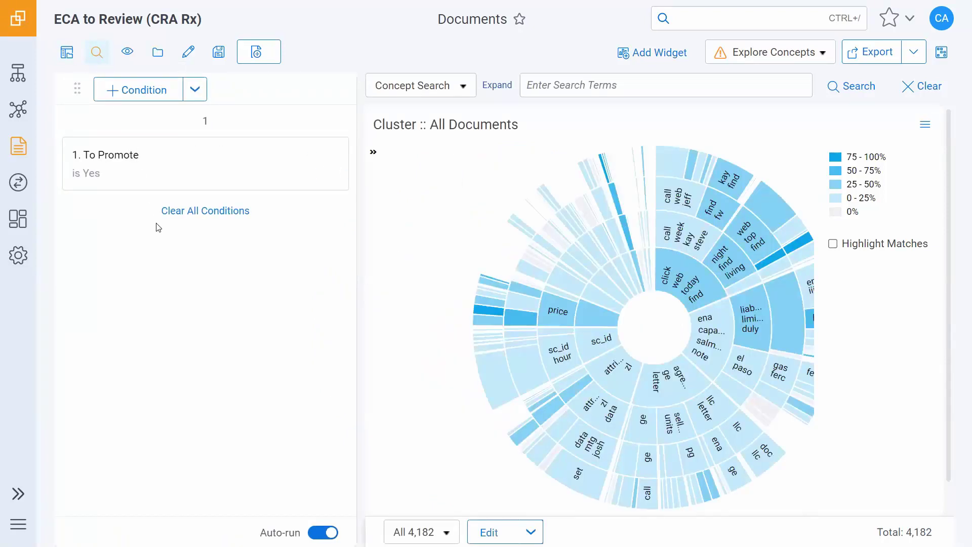
left_click(155, 95)
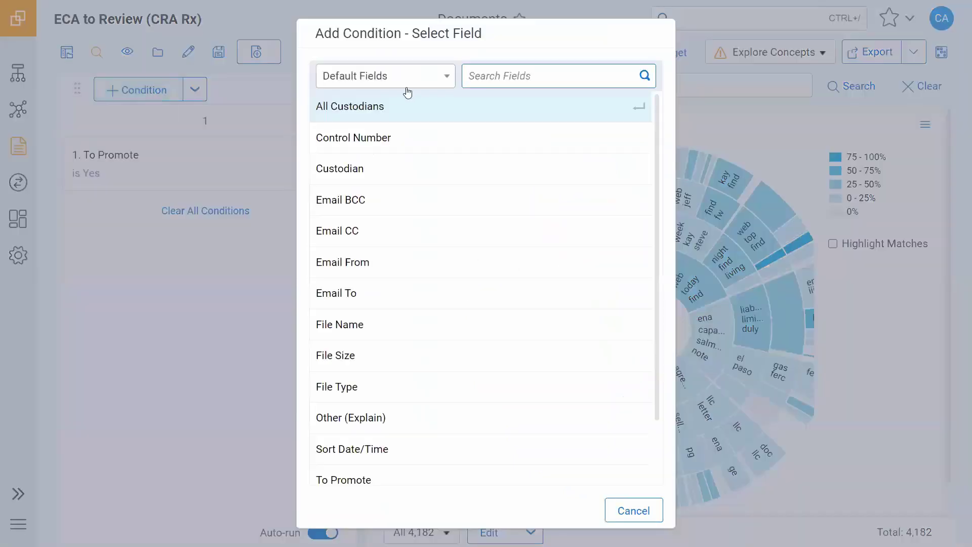
left_click(452, 79)
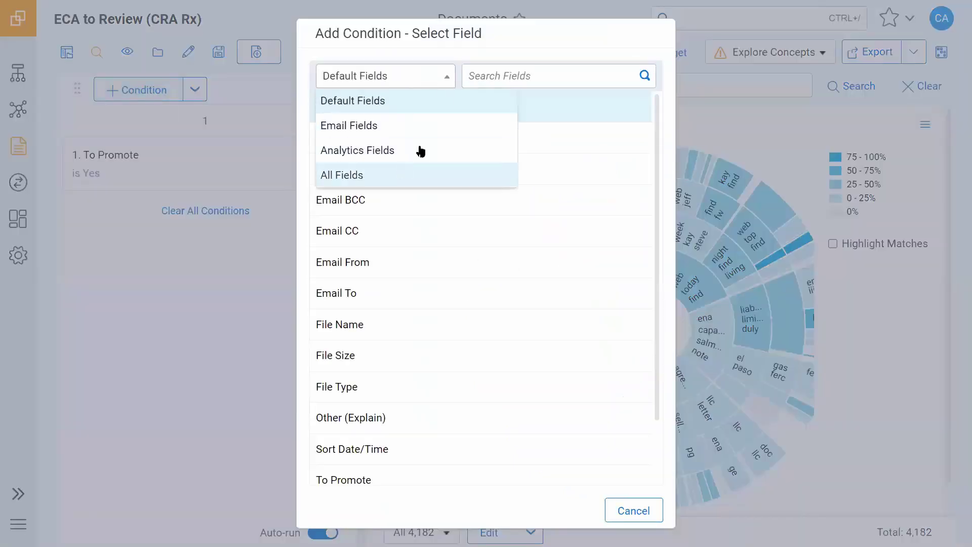
left_click(405, 174)
type("str")
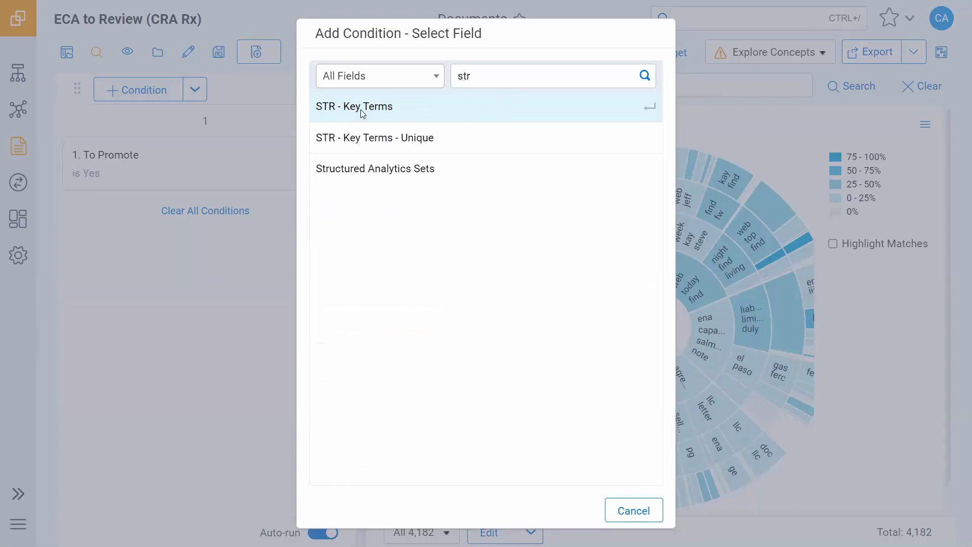
left_click(362, 113)
Define the STR - Key Terms condition as "these conditions" with STR - Key Terms "is set", and apply it to the search.
left_click(321, 97)
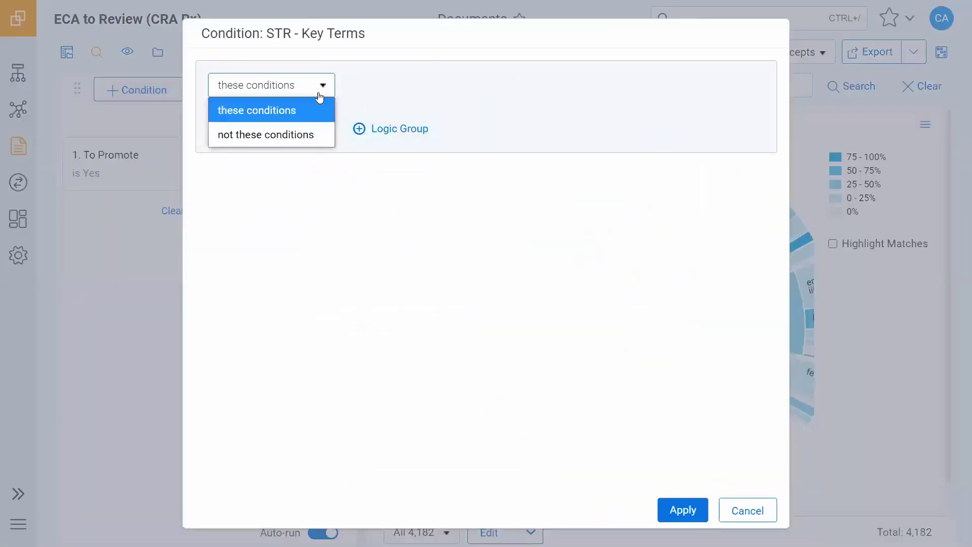
left_click(313, 108)
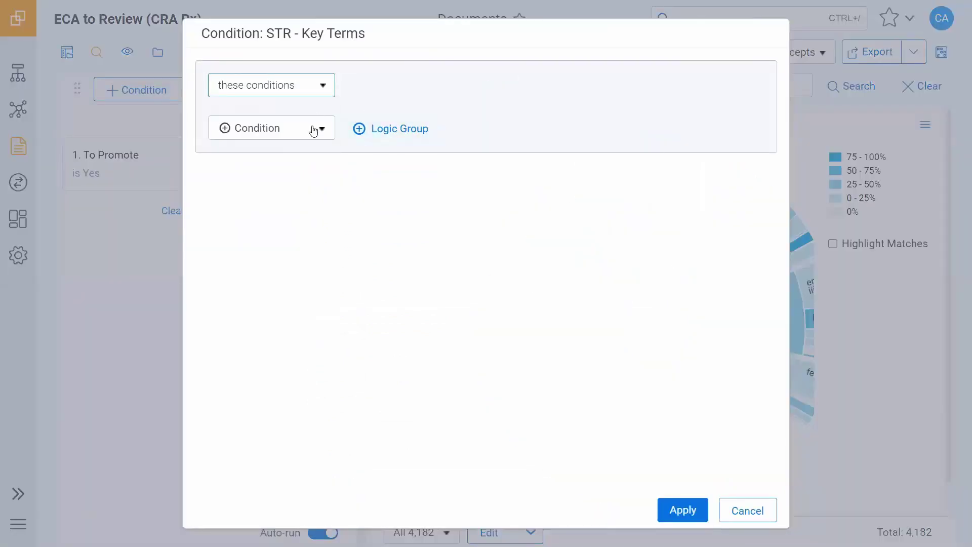
left_click(315, 128)
left_click(311, 154)
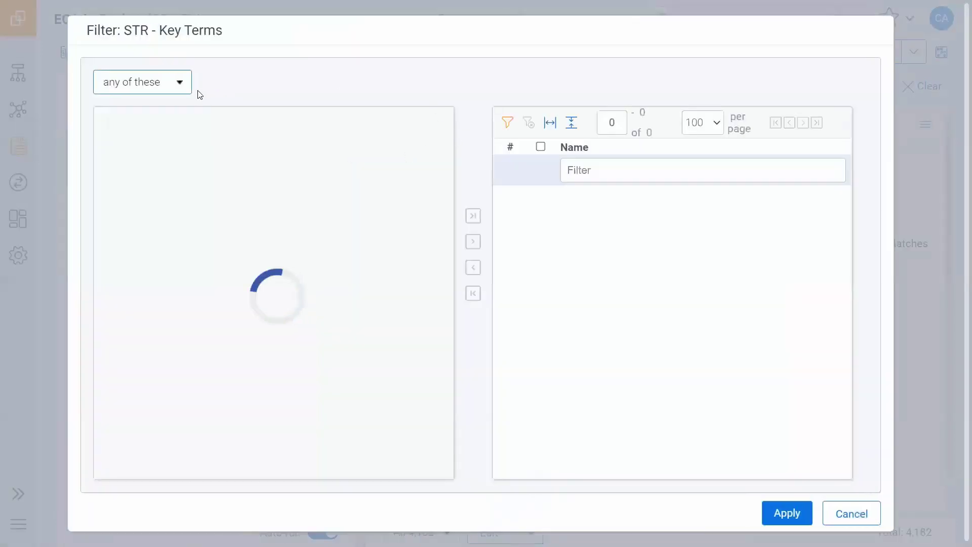
left_click(162, 87)
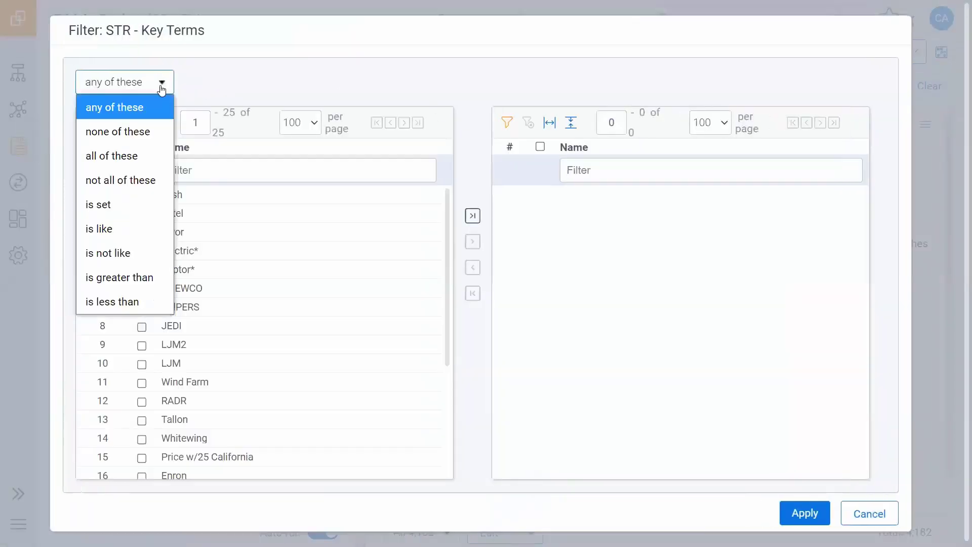
left_click(115, 212)
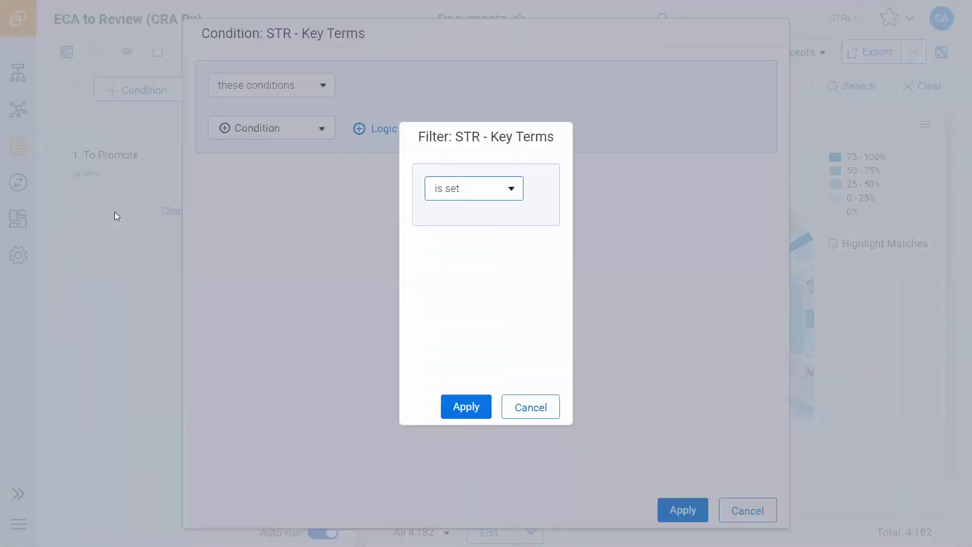
left_click(465, 406)
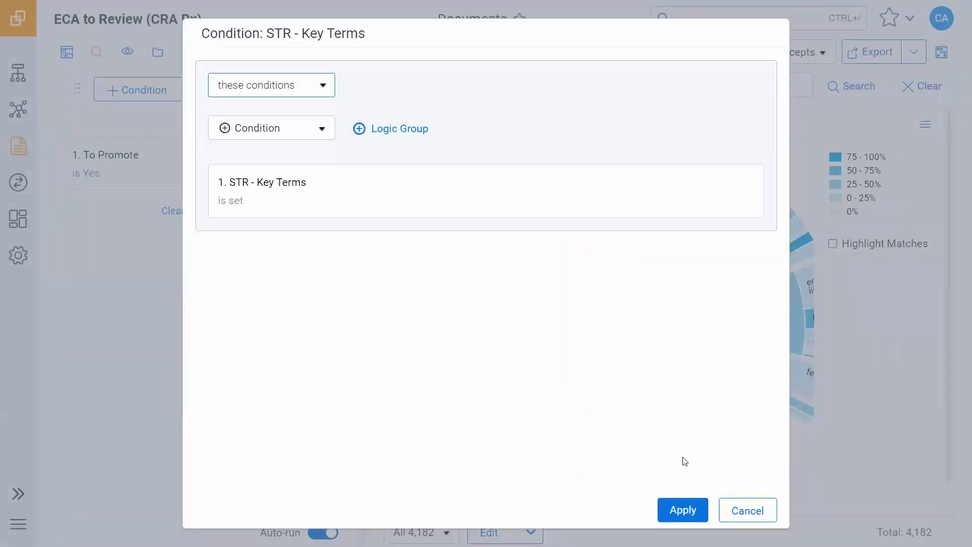
left_click(688, 512)
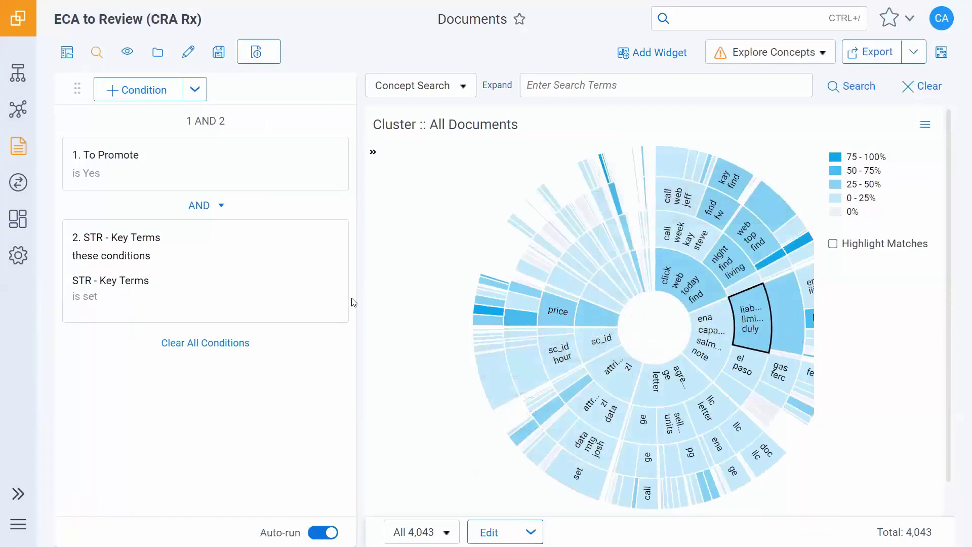
Narrow the conditions area, examine the darkest 75–100% clusters and zoom in on the travel, fare and hotel cluster 1.2.2.1.
left_click_drag(350, 258, 213, 269)
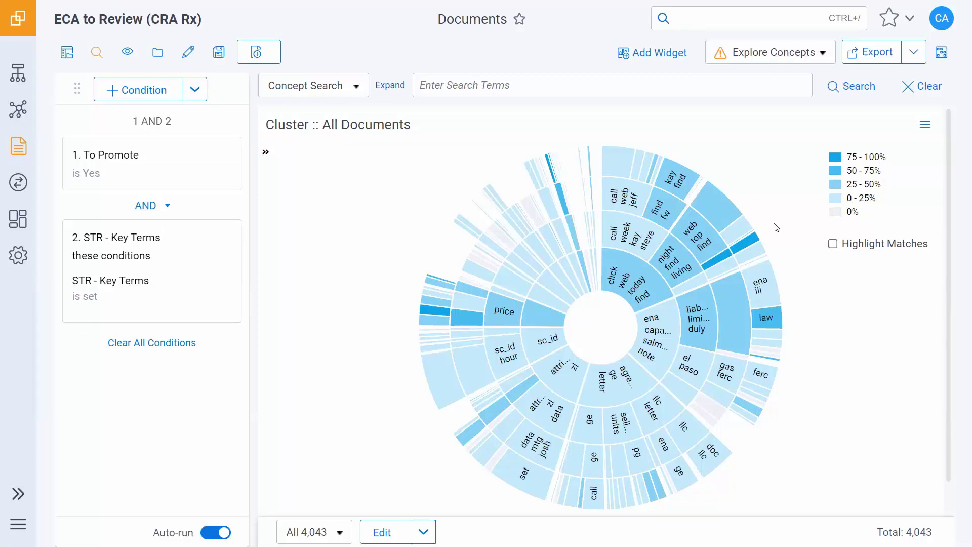
mouse_move(754, 241)
mouse_move(755, 244)
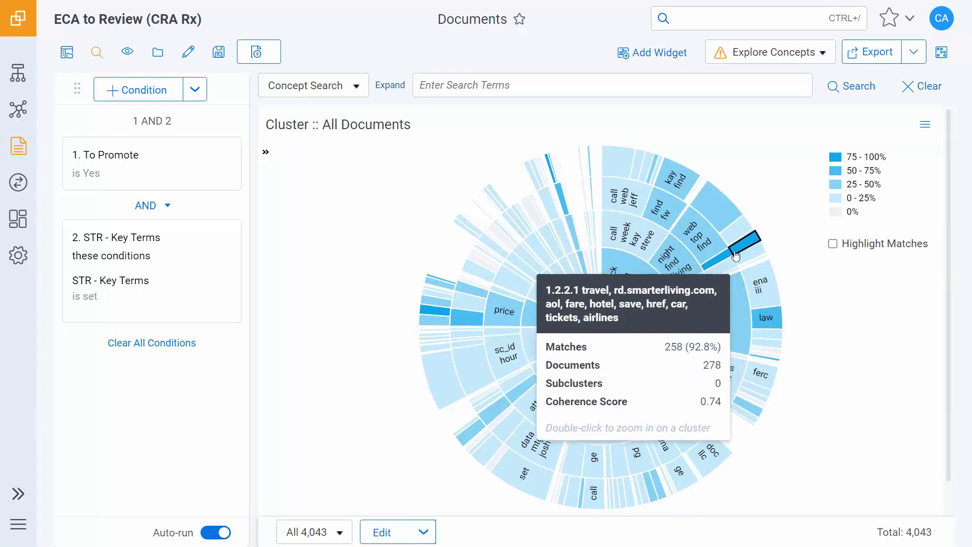
mouse_move(728, 259)
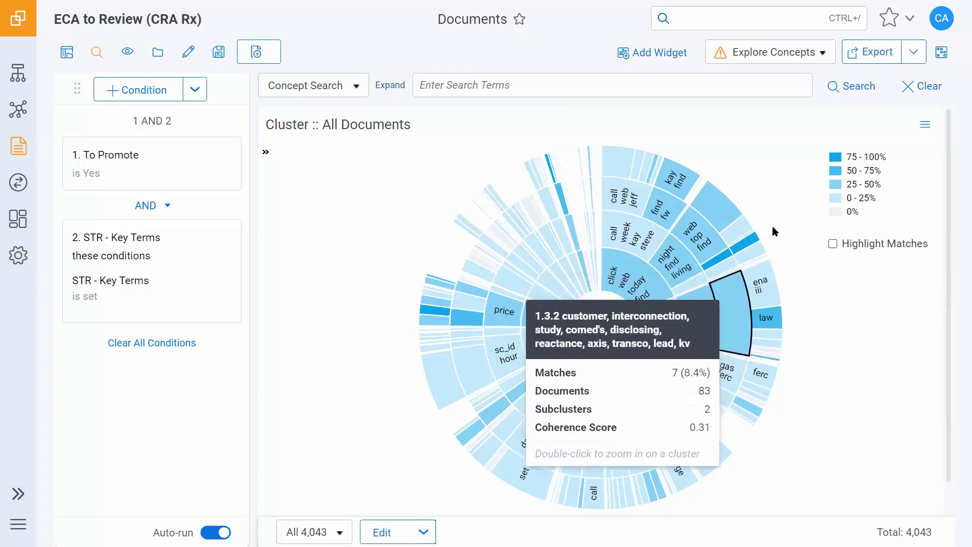
double_click(753, 244)
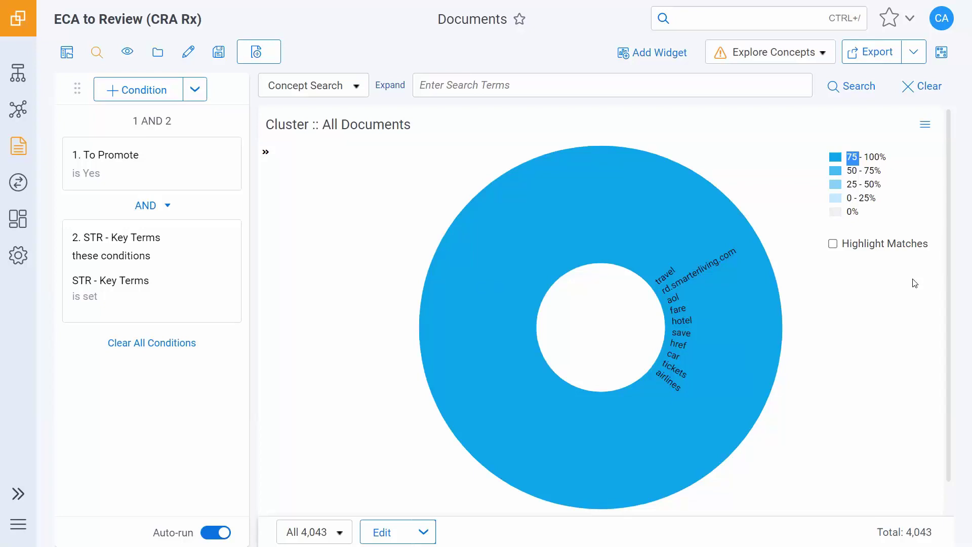
Disable the To Promote condition, and disable and remove the STR - Key Terms condition.
mouse_move(219, 154)
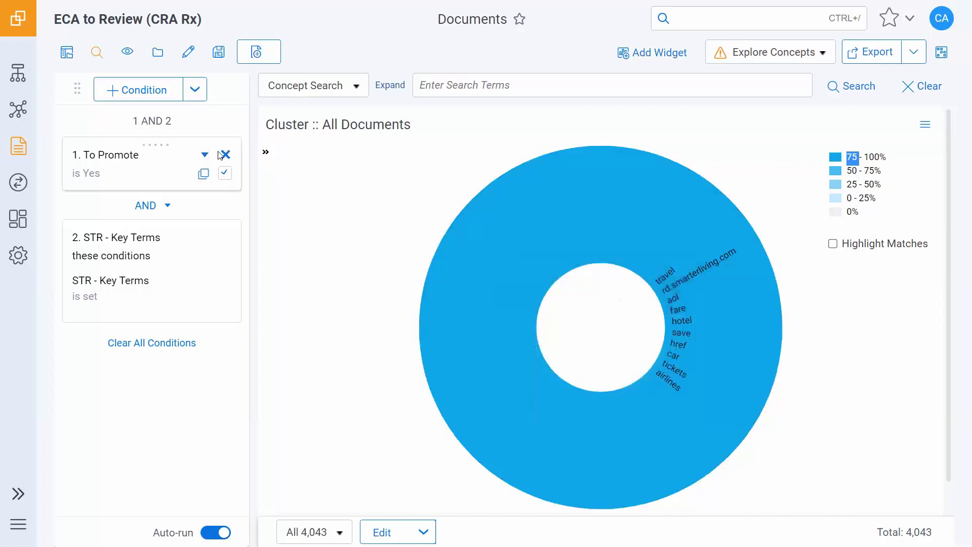
left_click(225, 173)
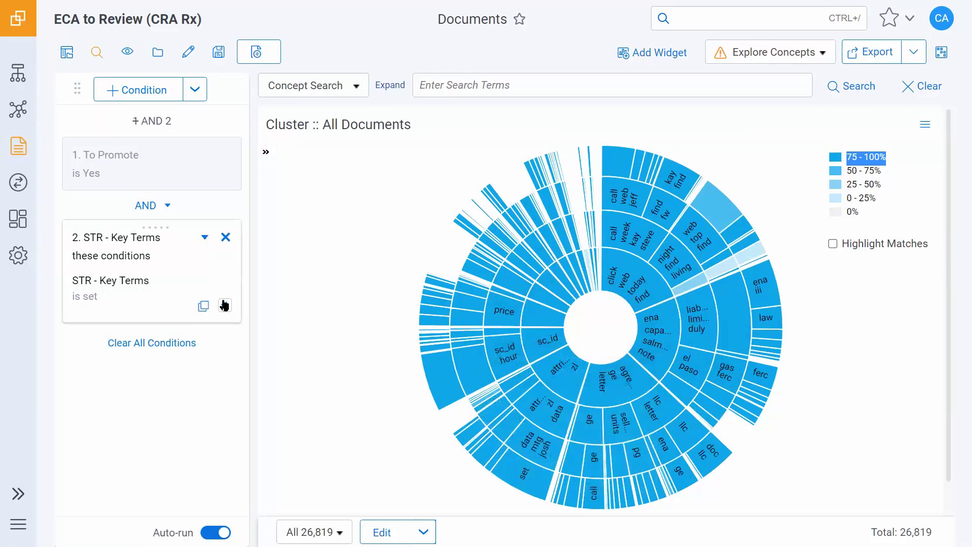
left_click(224, 305)
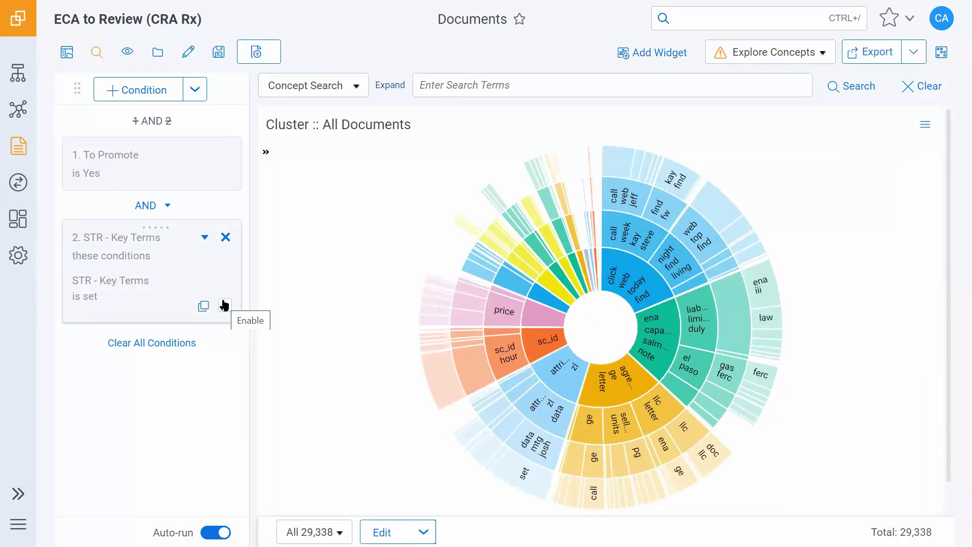
left_click(226, 238)
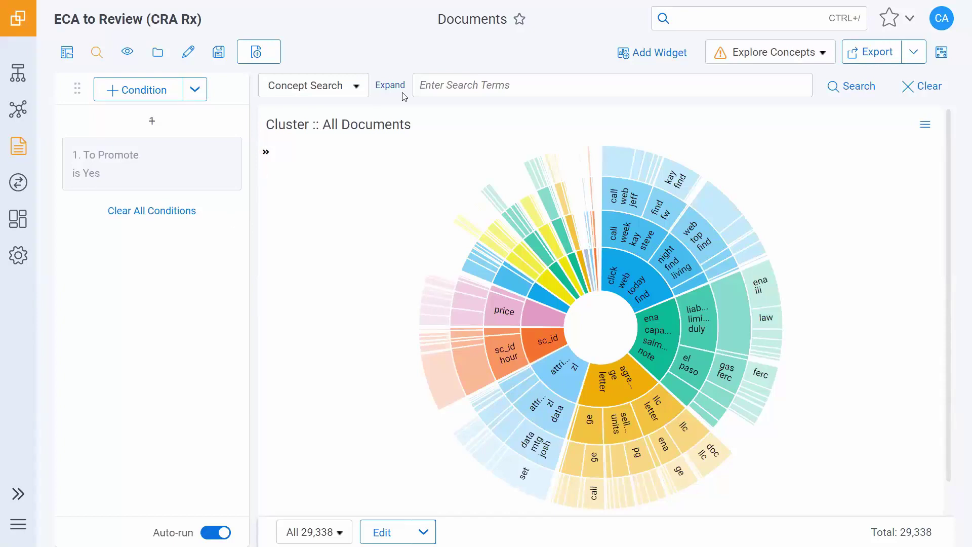
Switch from Concept Search to Term Search and search the documents for "travel*".
left_click(341, 91)
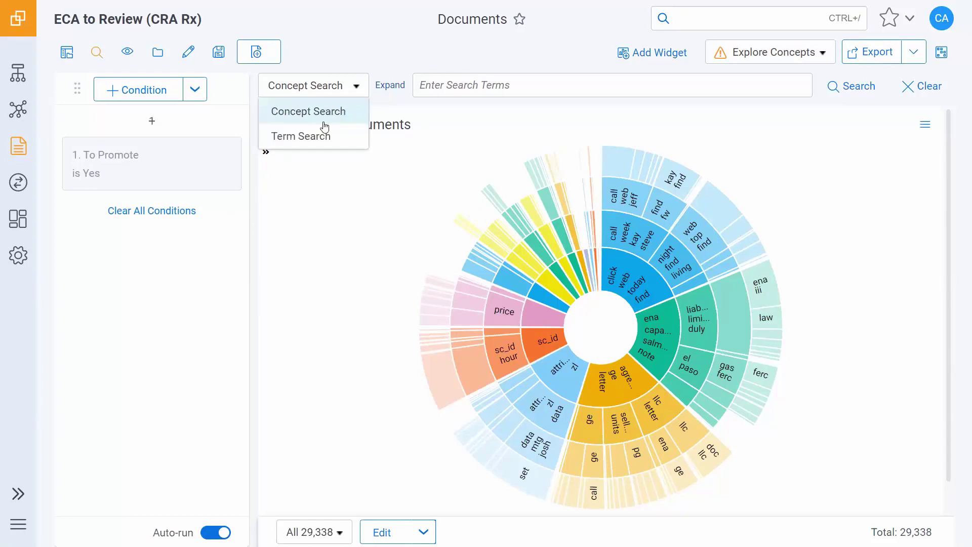
left_click(319, 137)
left_click(398, 87)
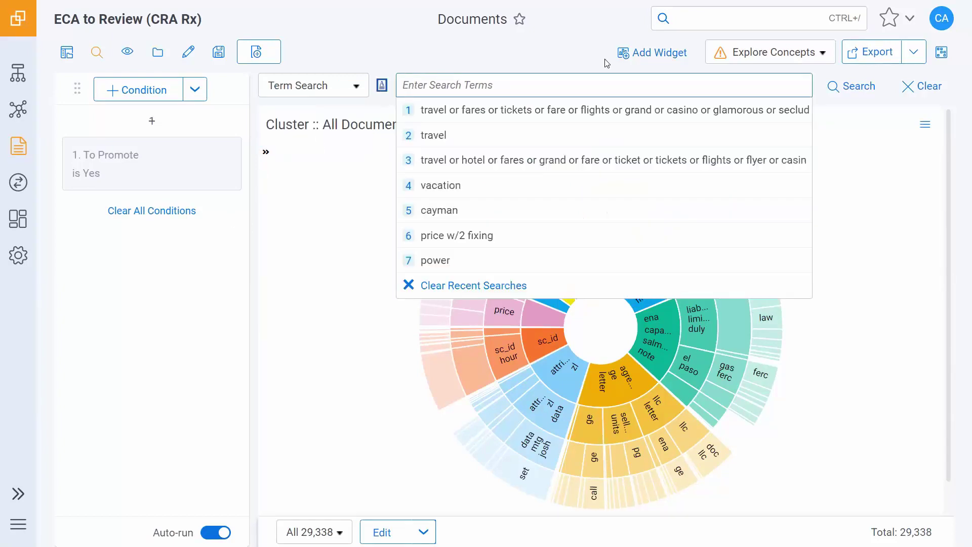
type("travel")
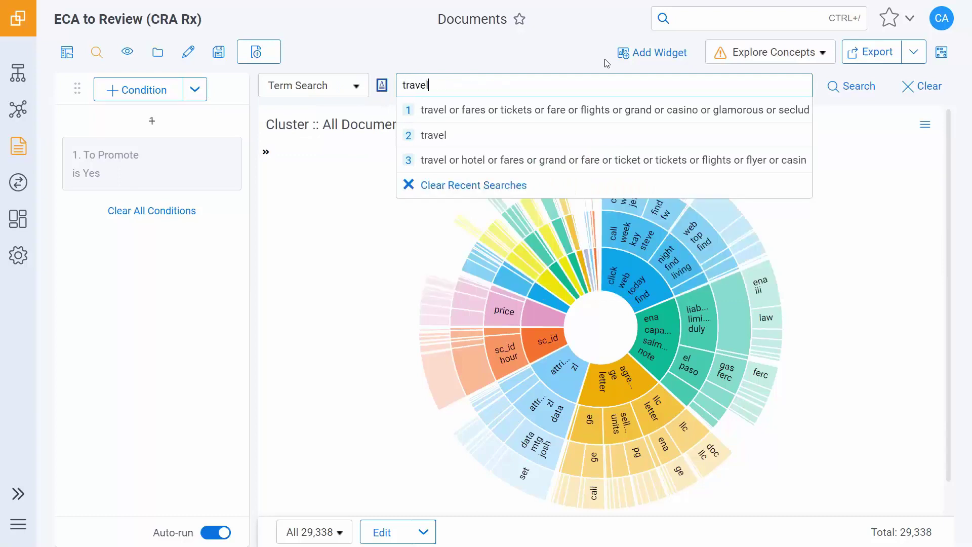
type("*")
left_click(868, 83)
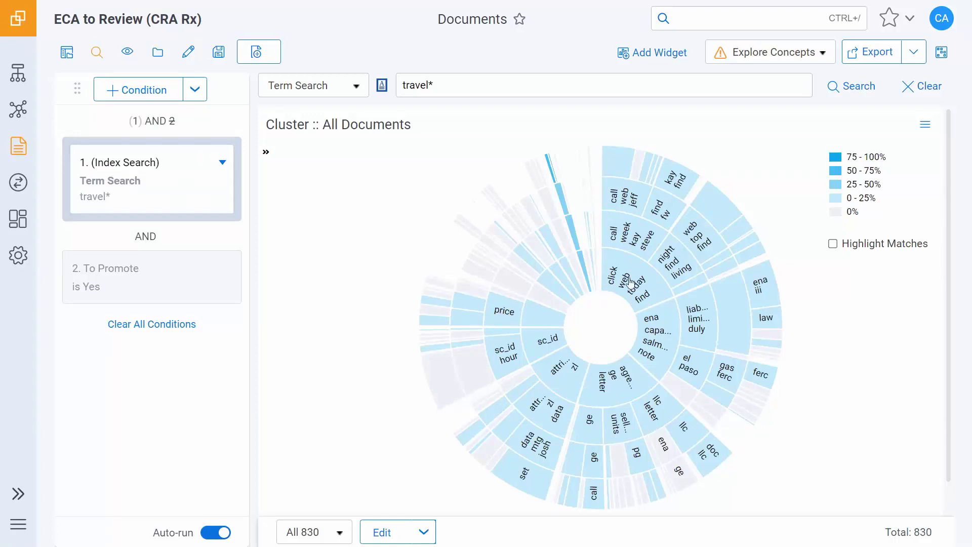
Check the match details around the cluster wheel and filter the results to clusters 4.1.2.2 (email, week, kay) and 12 (washington, night, dc).
mouse_move(763, 260)
mouse_move(573, 233)
mouse_move(582, 270)
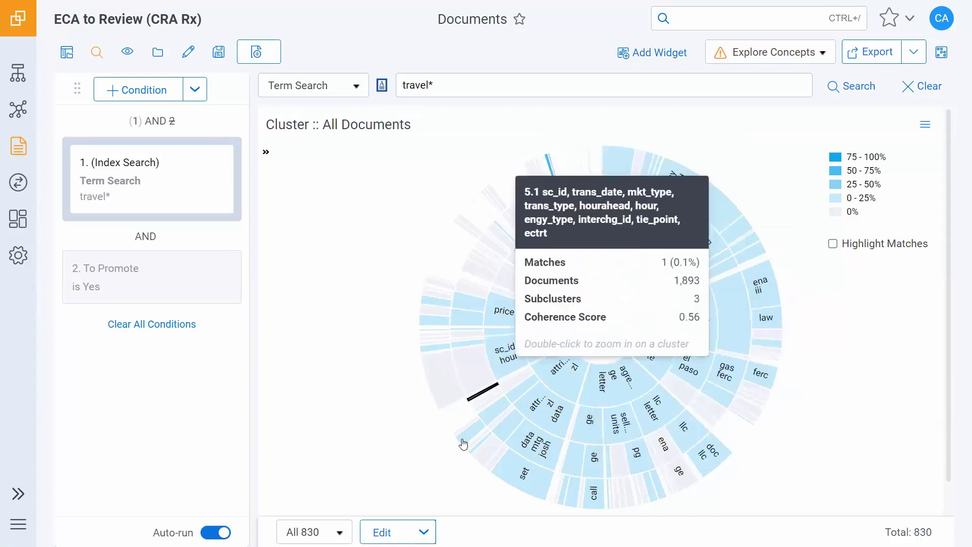
mouse_move(472, 452)
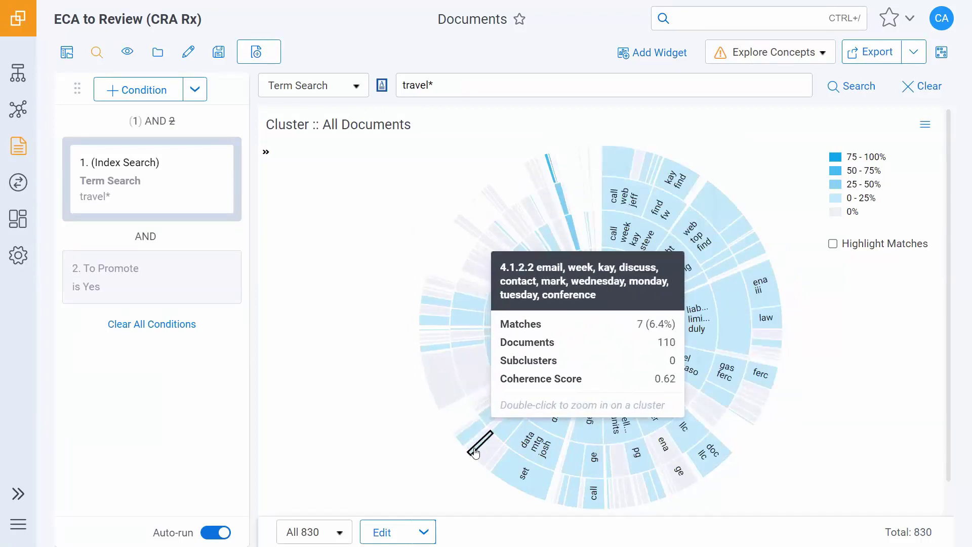
left_click(475, 453)
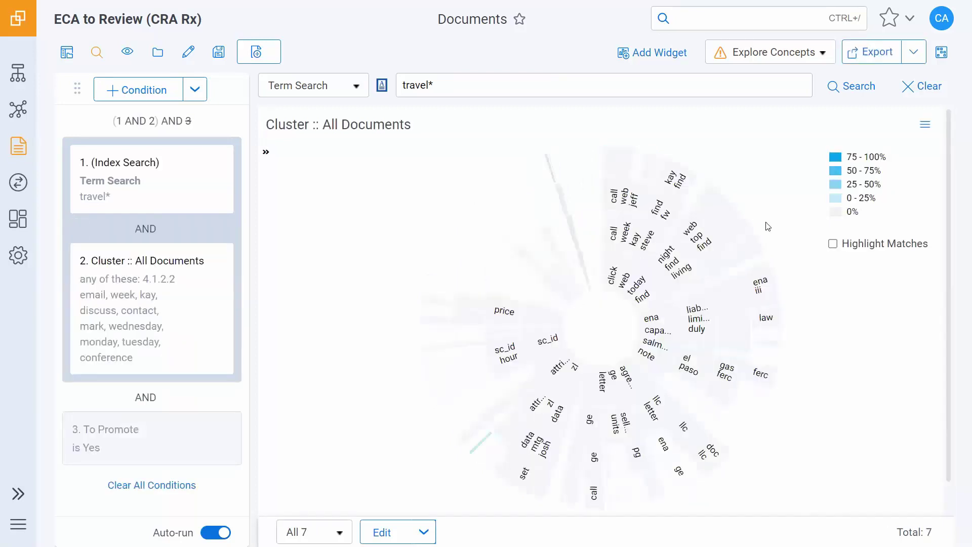
left_click(588, 276)
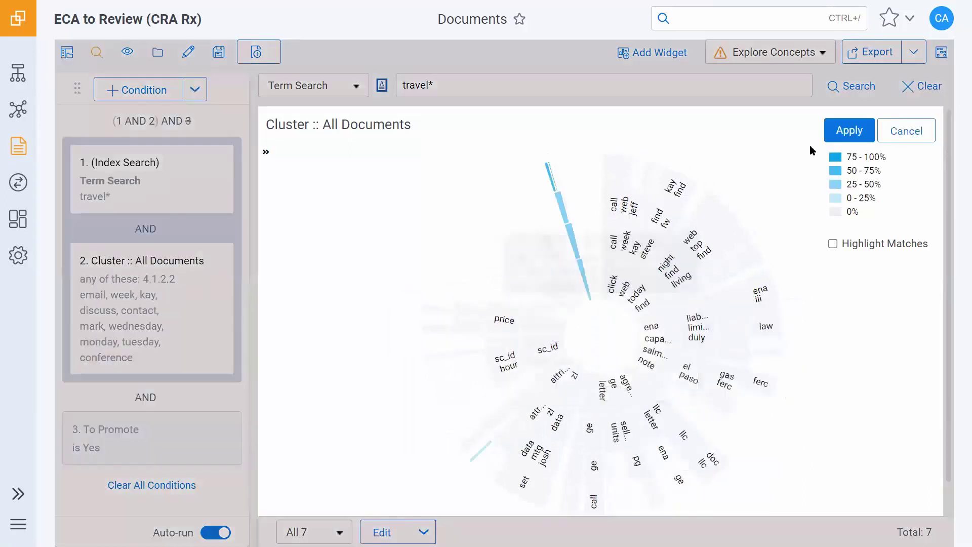
left_click(850, 130)
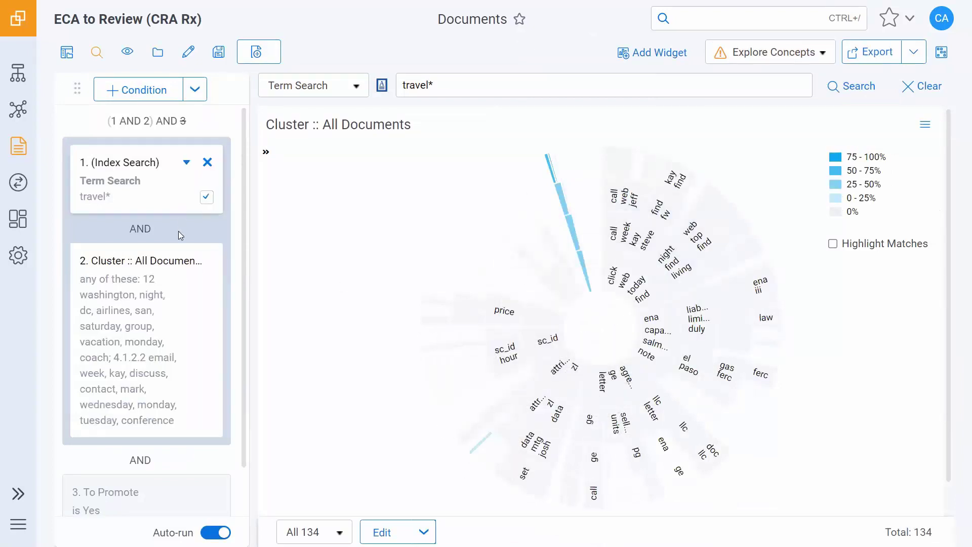
Turn on Highlight Matches for the cluster wheel and remove the Cluster :: All Documents condition.
scroll(178, 231, "down", 1)
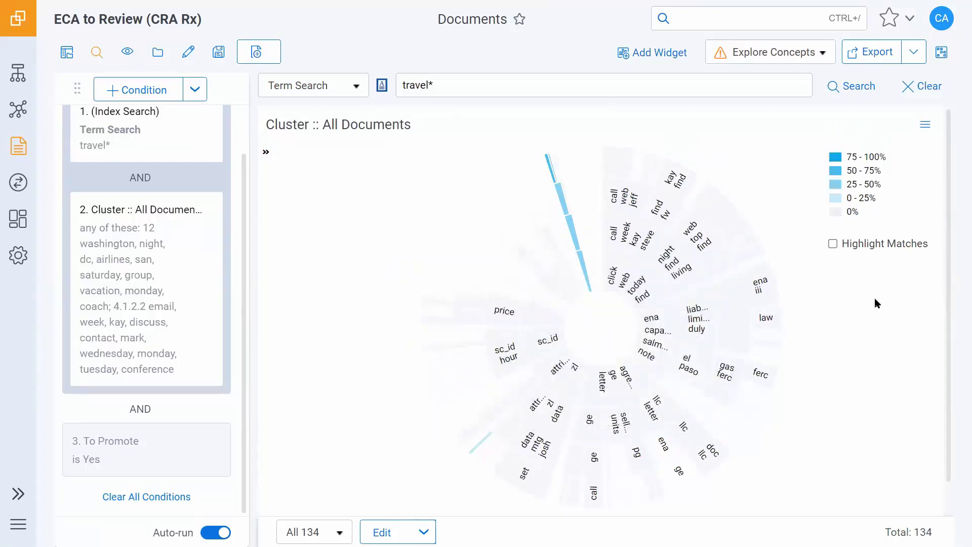
left_click(833, 244)
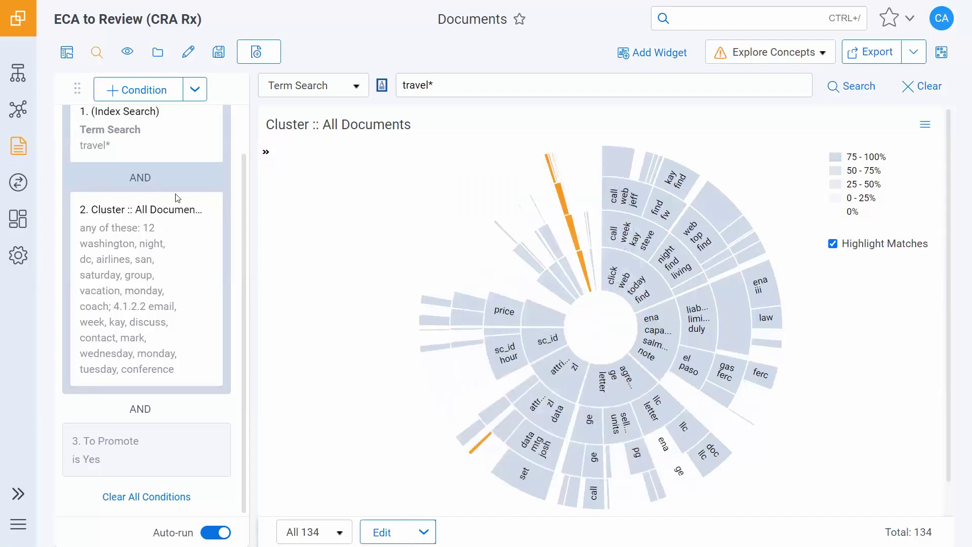
left_click(209, 210)
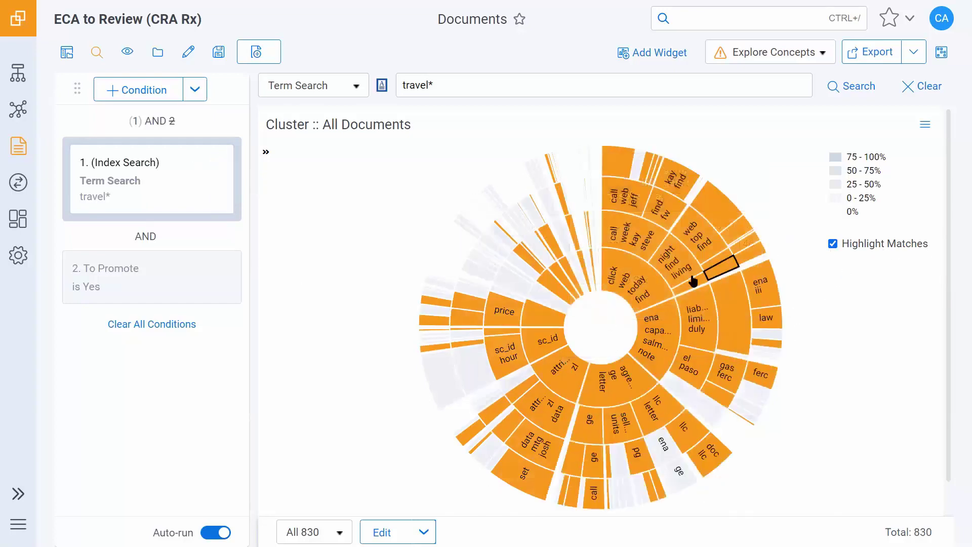
Examine the match details of highlighted clusters such as 1.2 and 1.2.1, and remove the travel* term search condition.
mouse_move(691, 281)
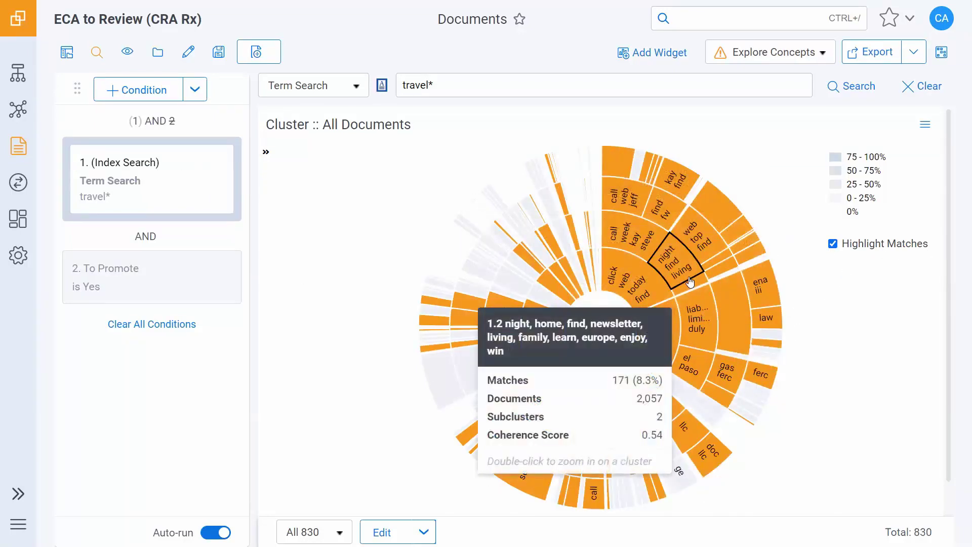
mouse_move(708, 260)
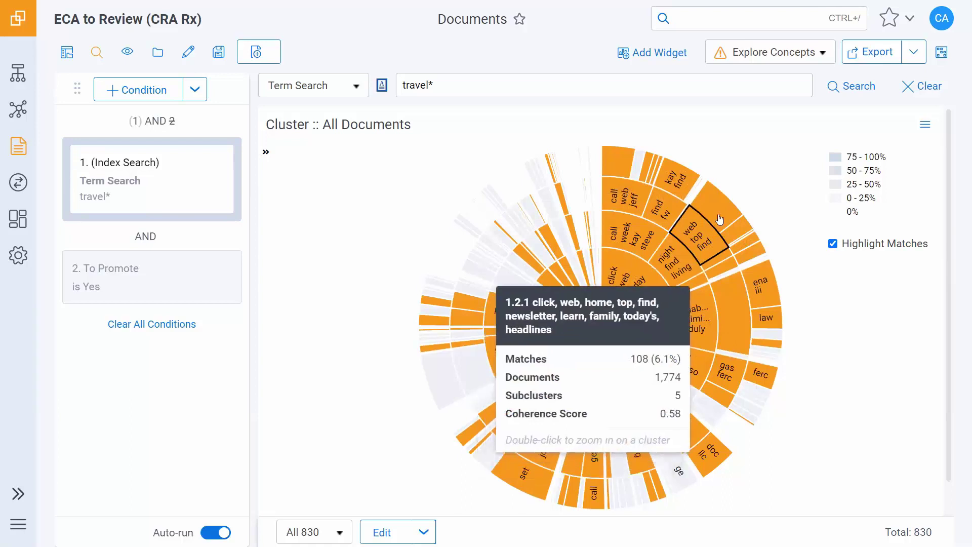
mouse_move(721, 216)
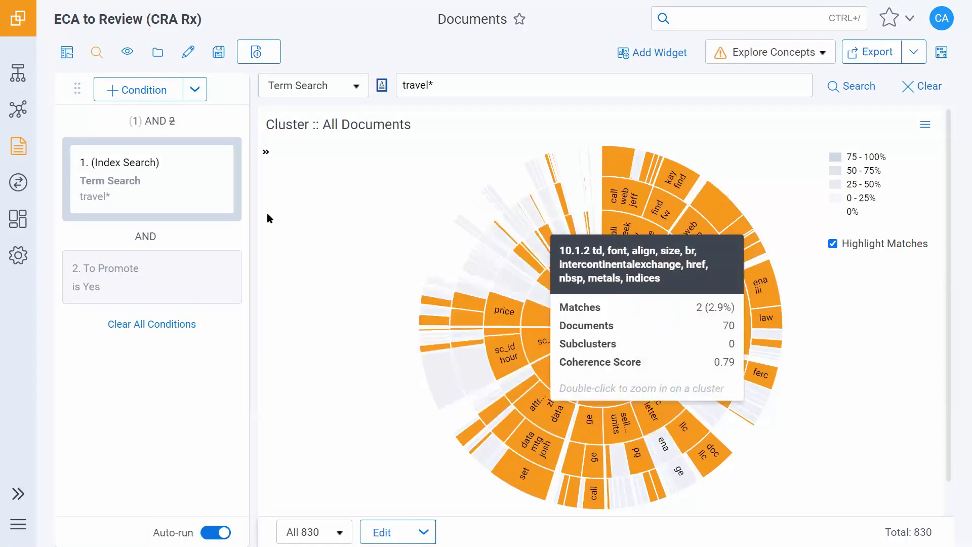
mouse_move(208, 182)
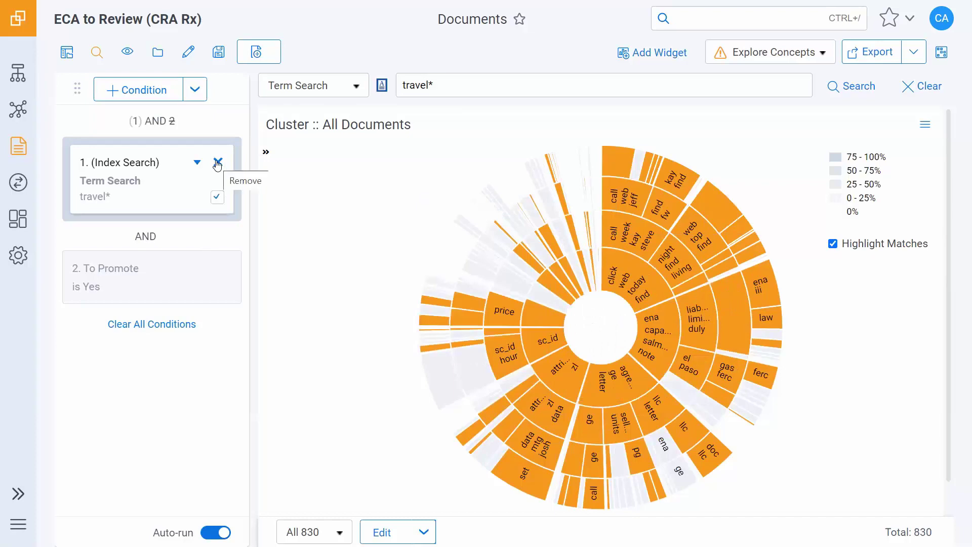
left_click(218, 162)
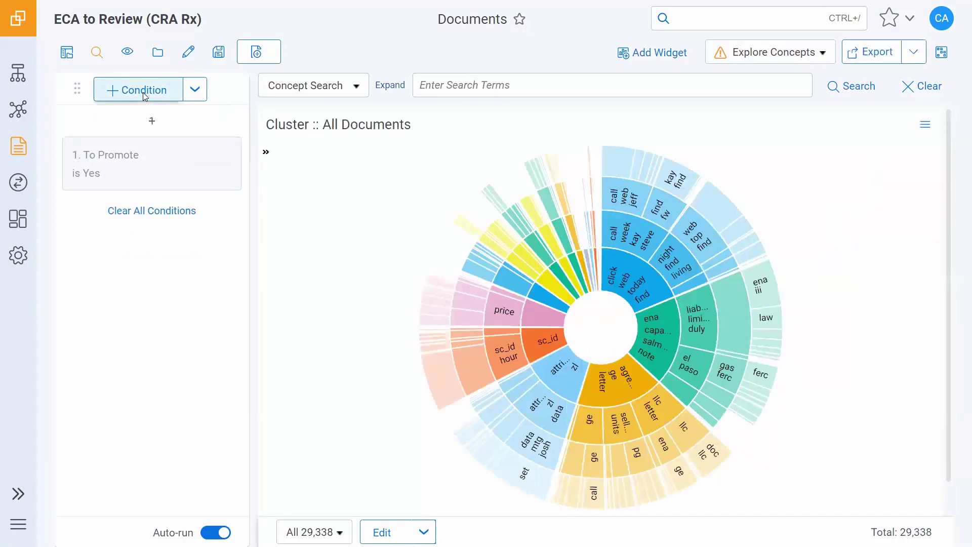
Add a Saved Search condition including documents in Travel-Related Terms, and turn off Highlight Matches on the cluster wheel.
left_click(143, 92)
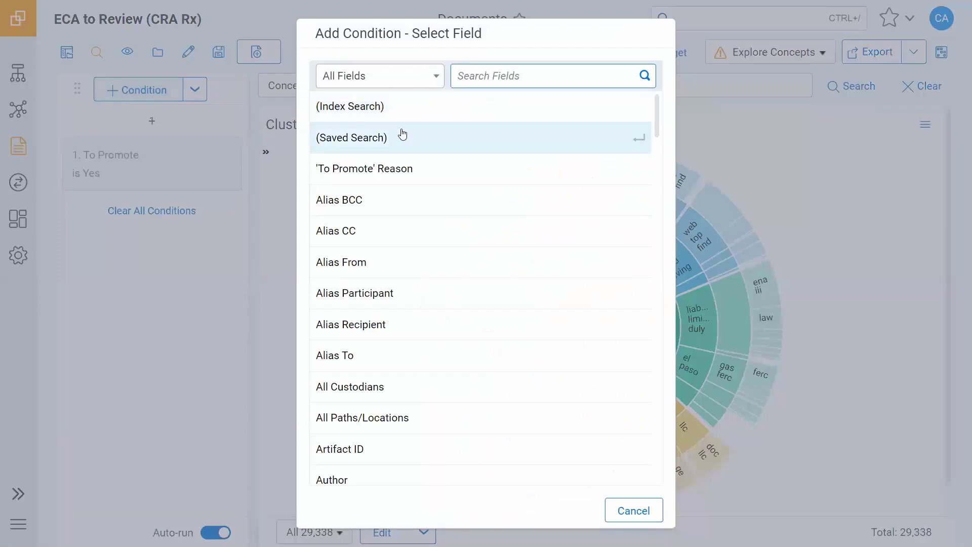
key("Escape")
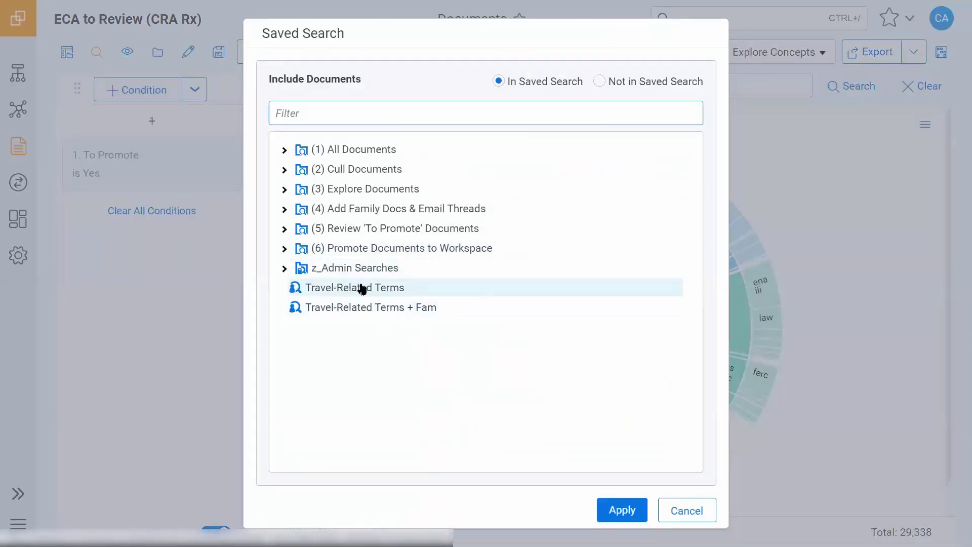
left_click(383, 288)
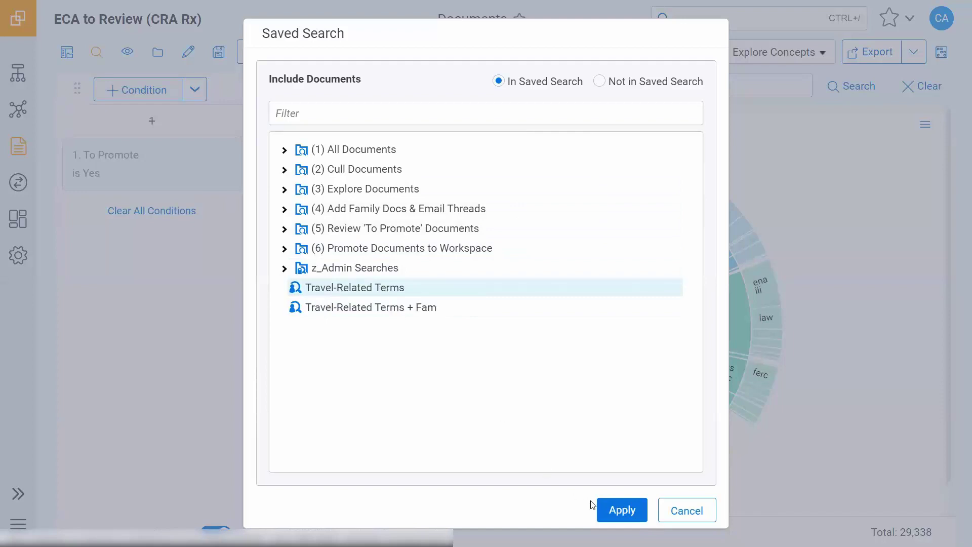
left_click(622, 510)
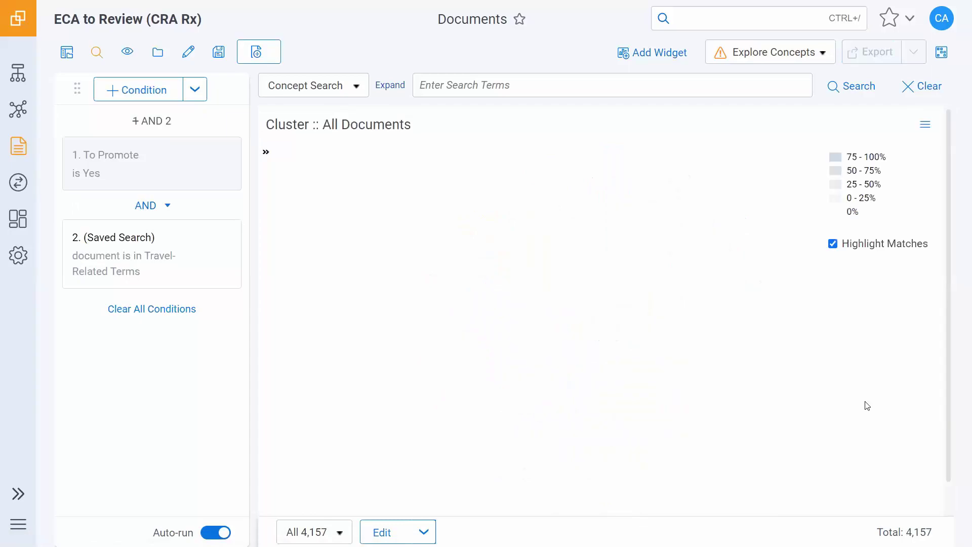
left_click(833, 244)
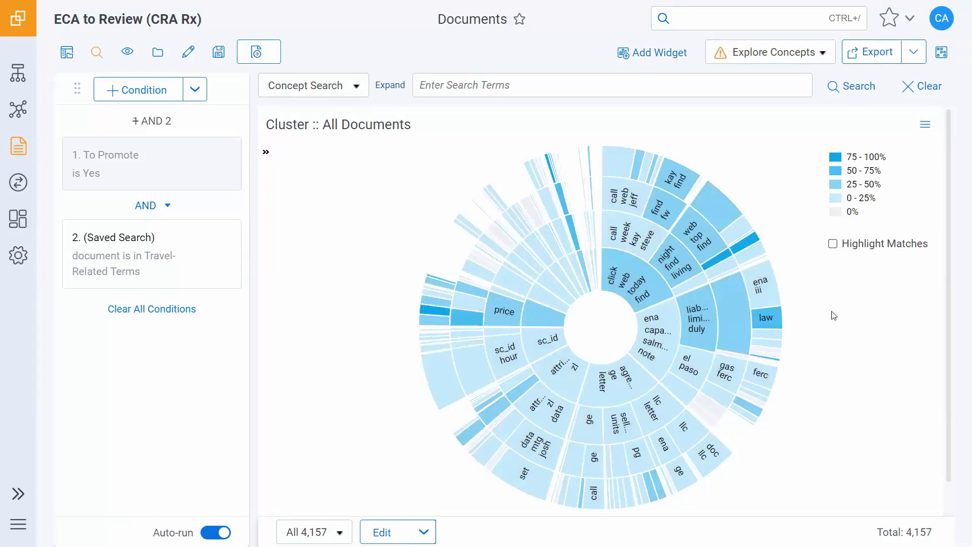
Filter the documents to cluster 2.1.1.2 (party, majeure, section), zoom in on that cluster and zoom back out.
mouse_move(771, 325)
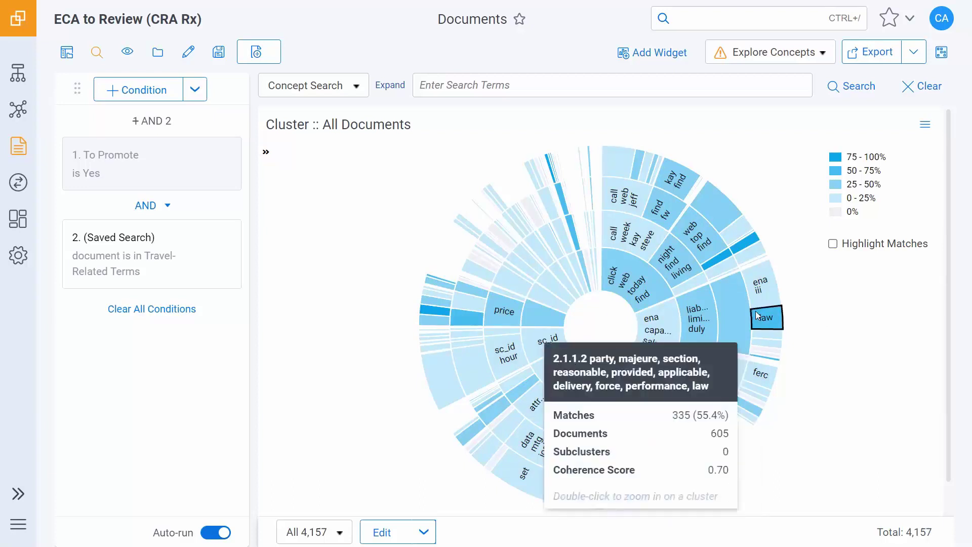
left_click(757, 317)
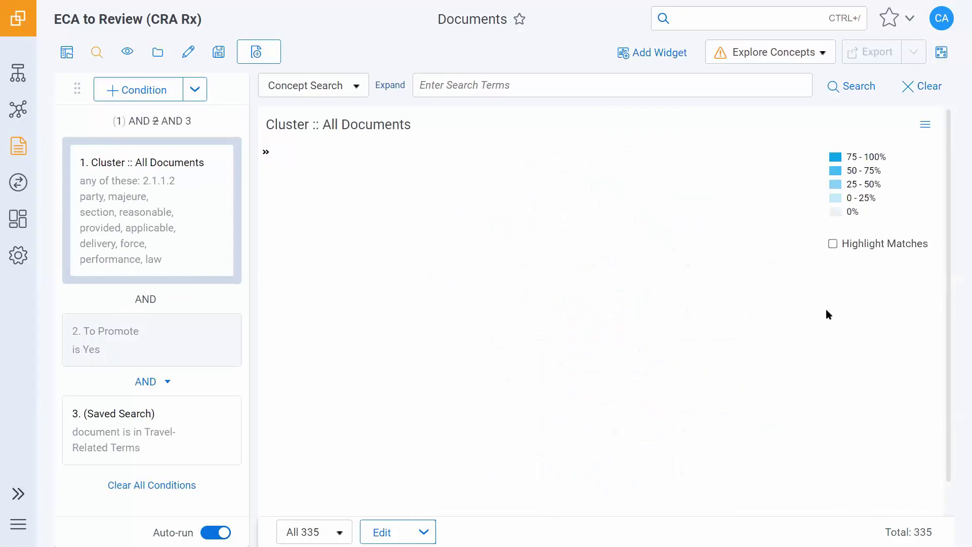
double_click(767, 323)
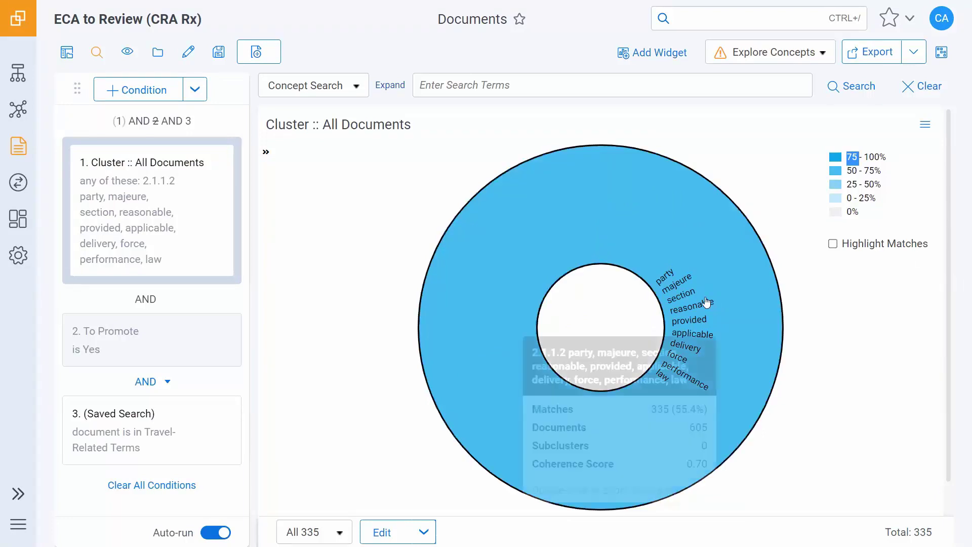
left_click(613, 325)
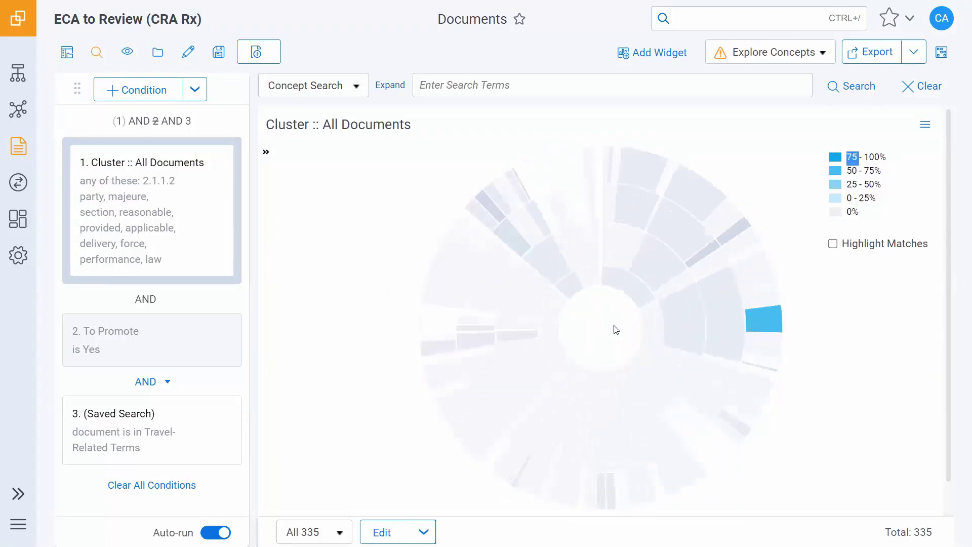